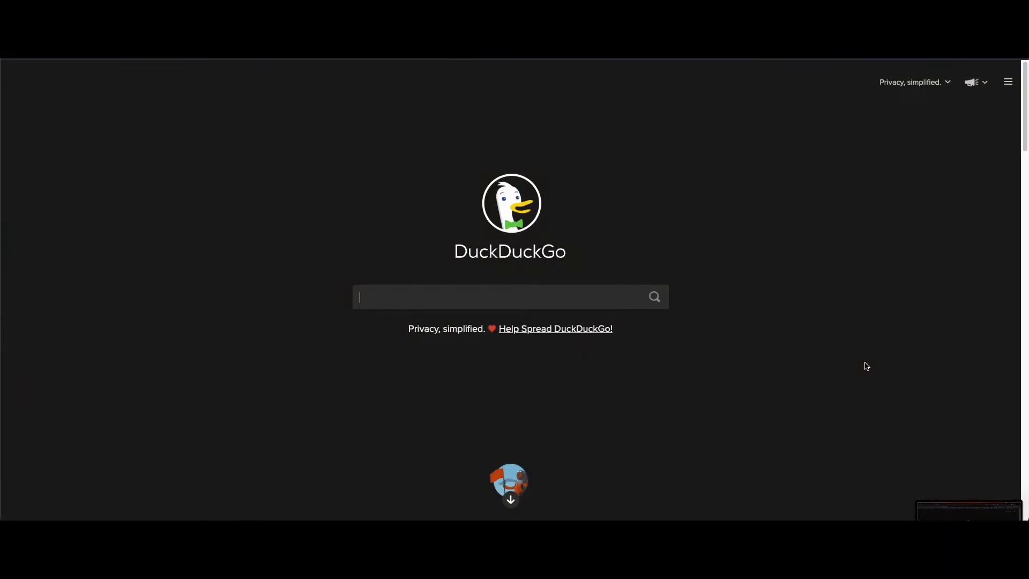
Search DuckDuckGo for 'gdevelop5'.
{"action": "type", "text": "gdev"}
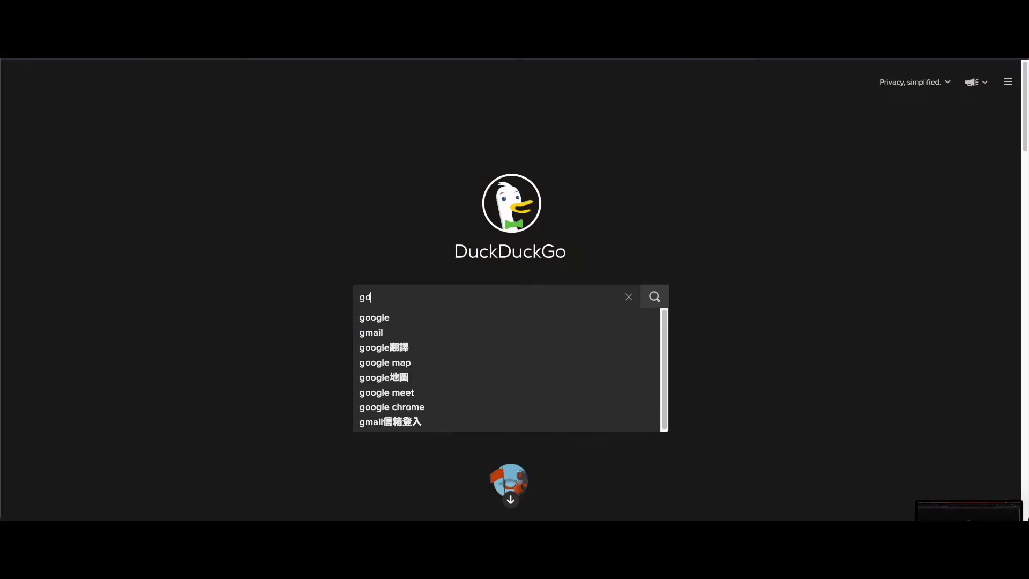
{"action": "type", "text": "el"}
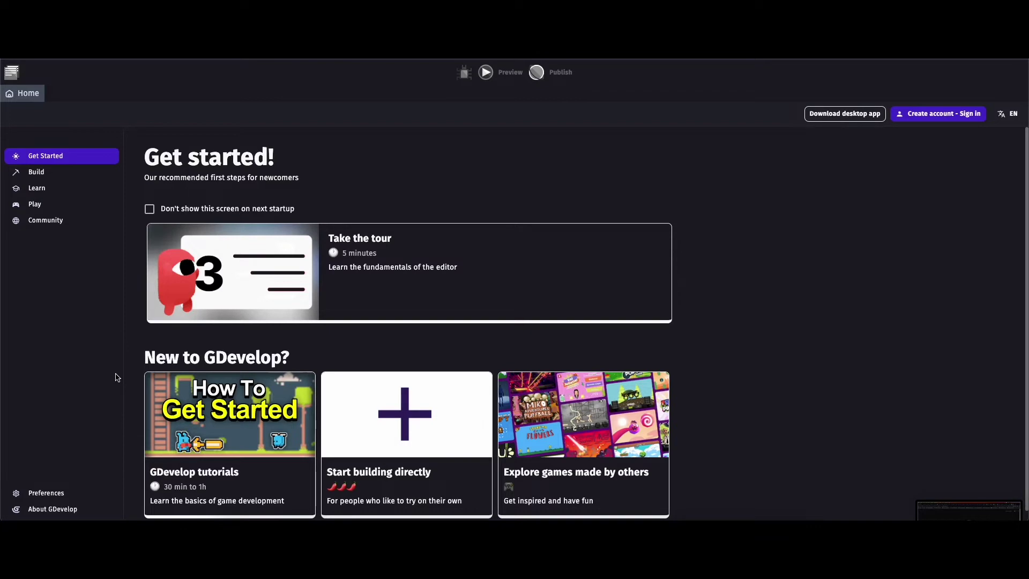
Request the macOS download of the GDevelop desktop app from its download page.
{"action": "left_click", "coordinate": [863, 115]}
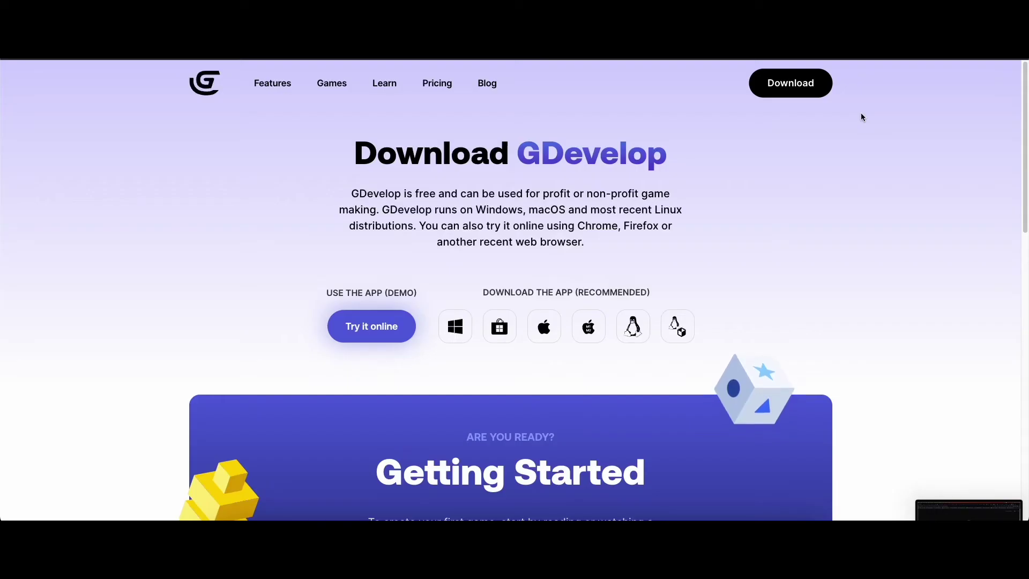
{"action": "key", "text": "alt+Tab"}
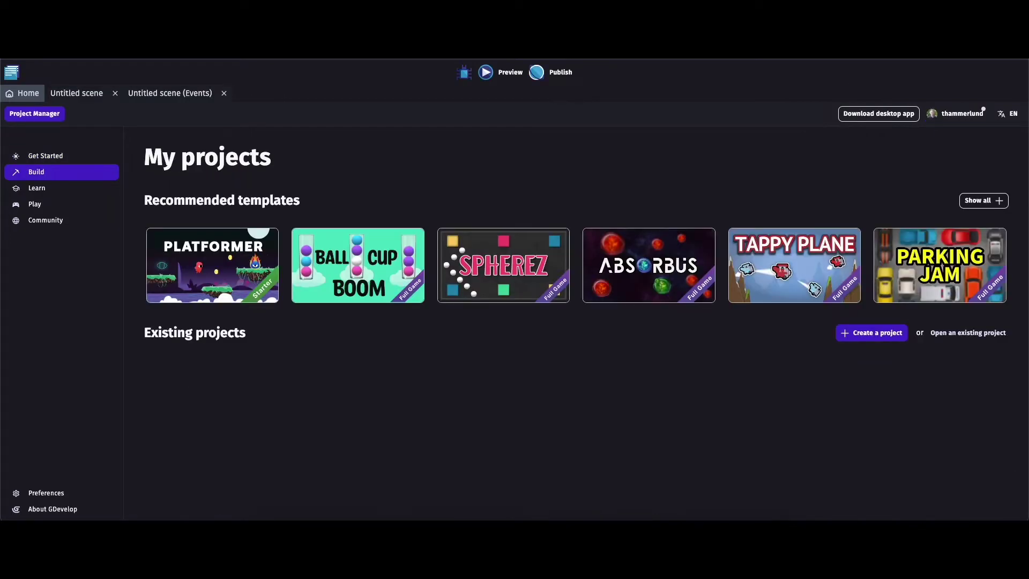
{"action": "left_click", "coordinate": [871, 115]}
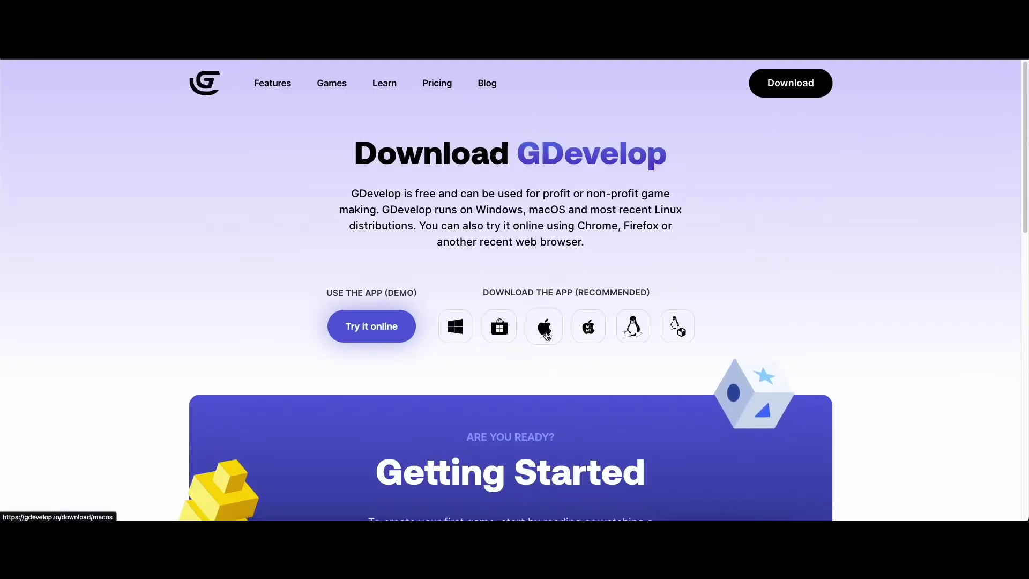
{"action": "left_click", "coordinate": [545, 334]}
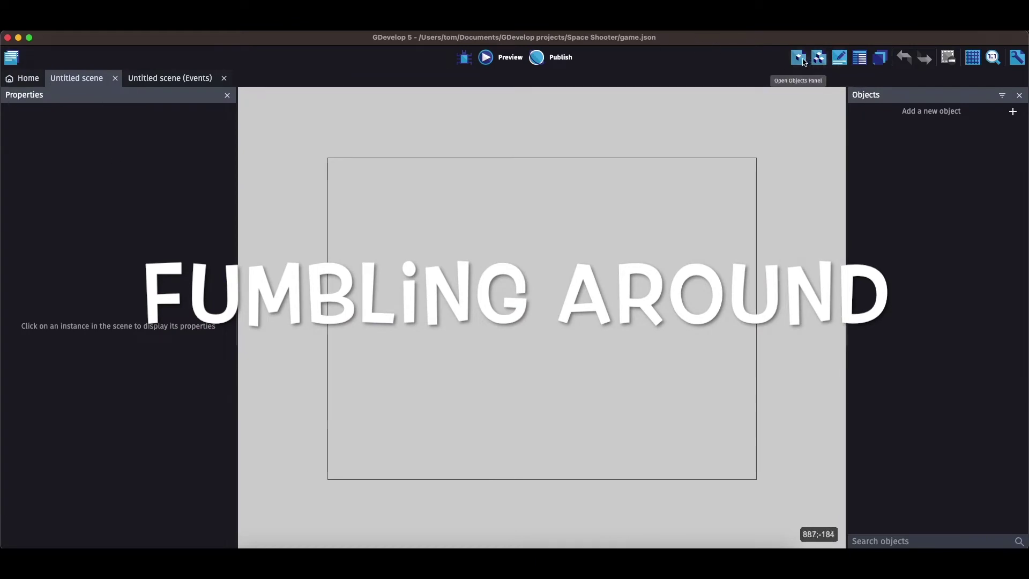
{"action": "left_click", "coordinate": [163, 82]}
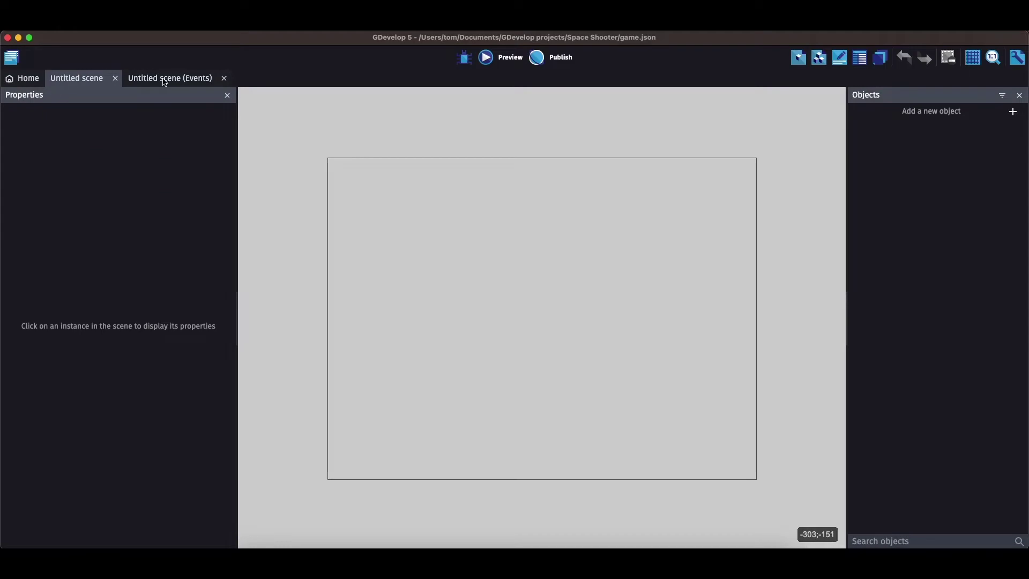
{"action": "left_click", "coordinate": [166, 82]}
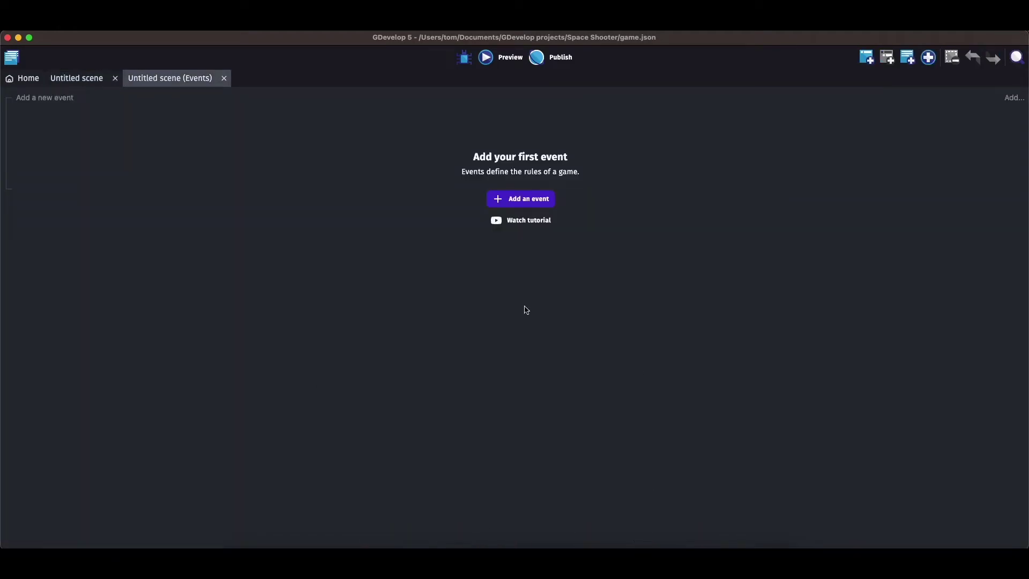
{"action": "left_click", "coordinate": [47, 83]}
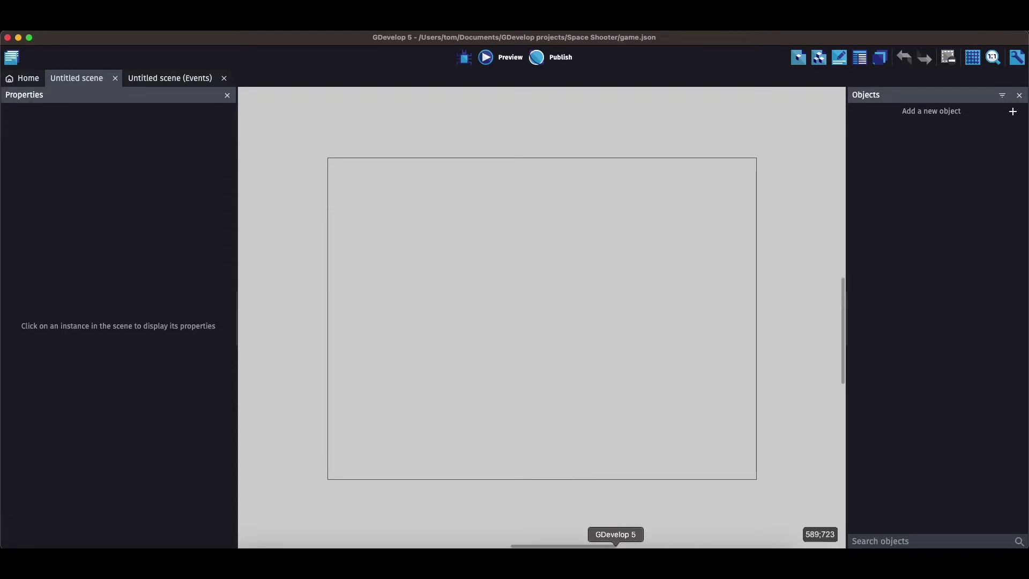
Scroll the Space Shooter wiki tutorial down toward the Adding the player section.
{"action": "left_click", "coordinate": [442, 537]}
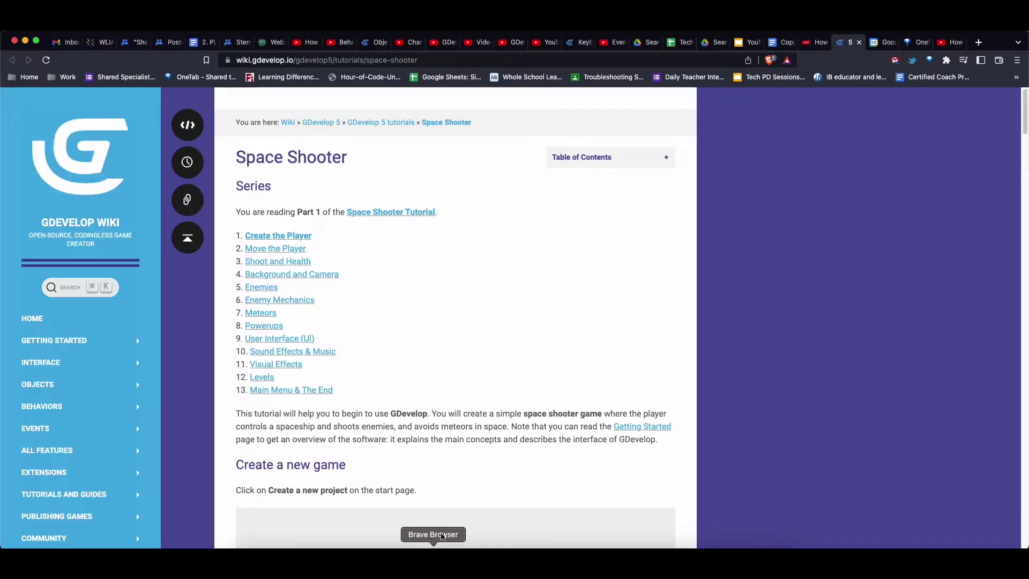
{"action": "scroll", "coordinate": [387, 400], "scroll_direction": "down", "scroll_amount": 5}
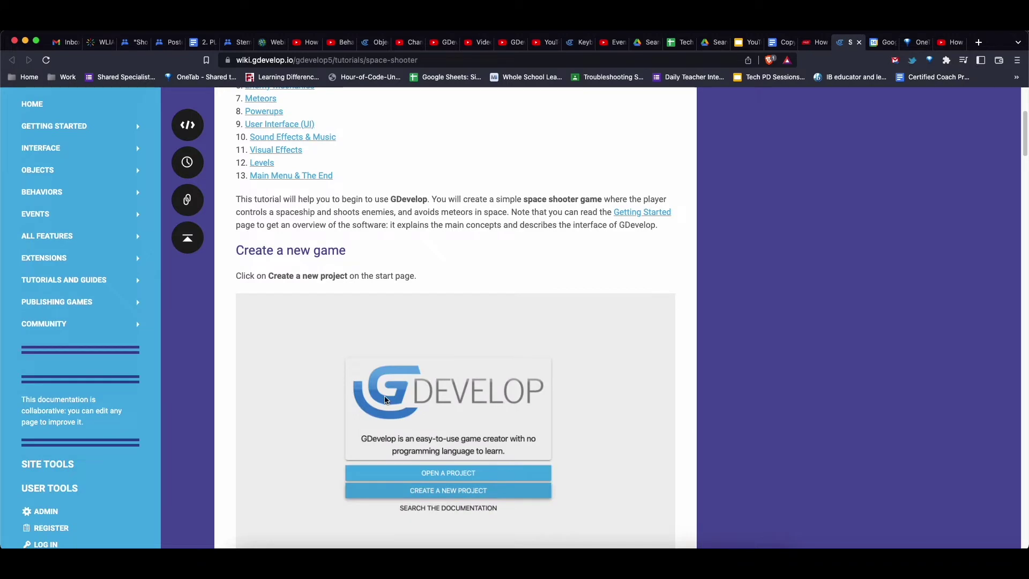
{"action": "scroll", "coordinate": [434, 469], "scroll_direction": "down", "scroll_amount": 3}
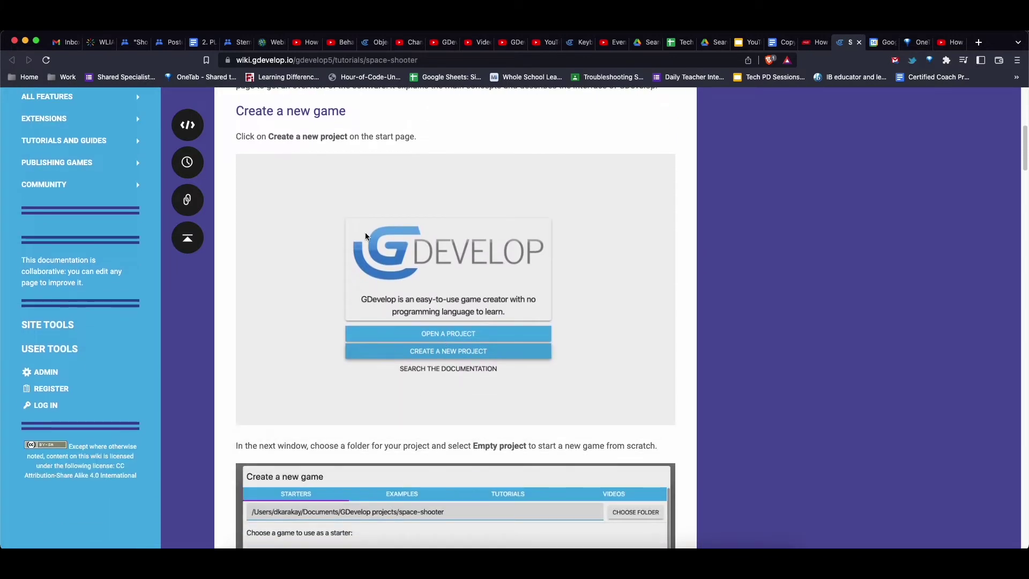
{"action": "scroll", "coordinate": [347, 391], "scroll_direction": "down", "scroll_amount": 5}
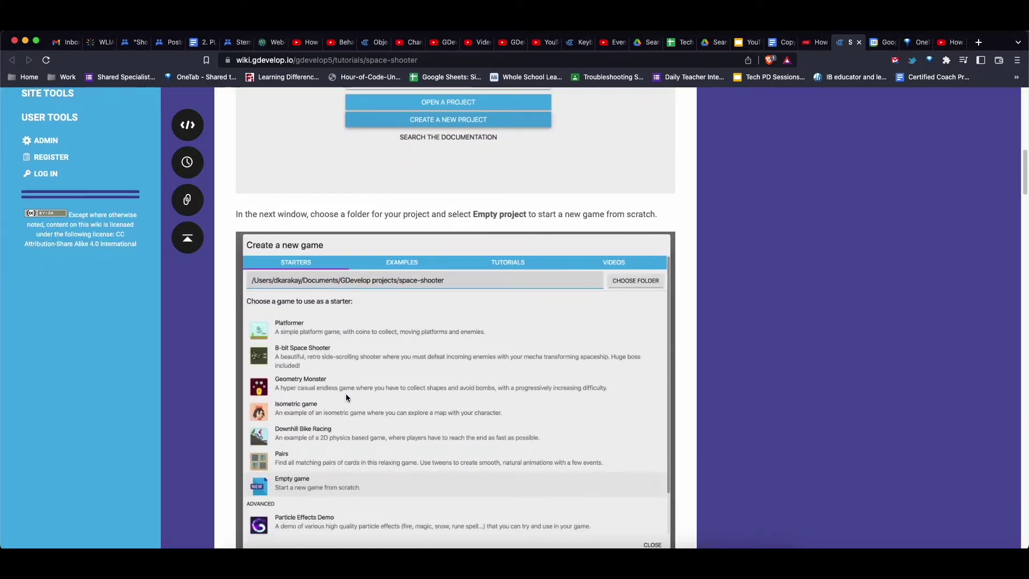
{"action": "scroll", "coordinate": [345, 398], "scroll_direction": "down", "scroll_amount": 2}
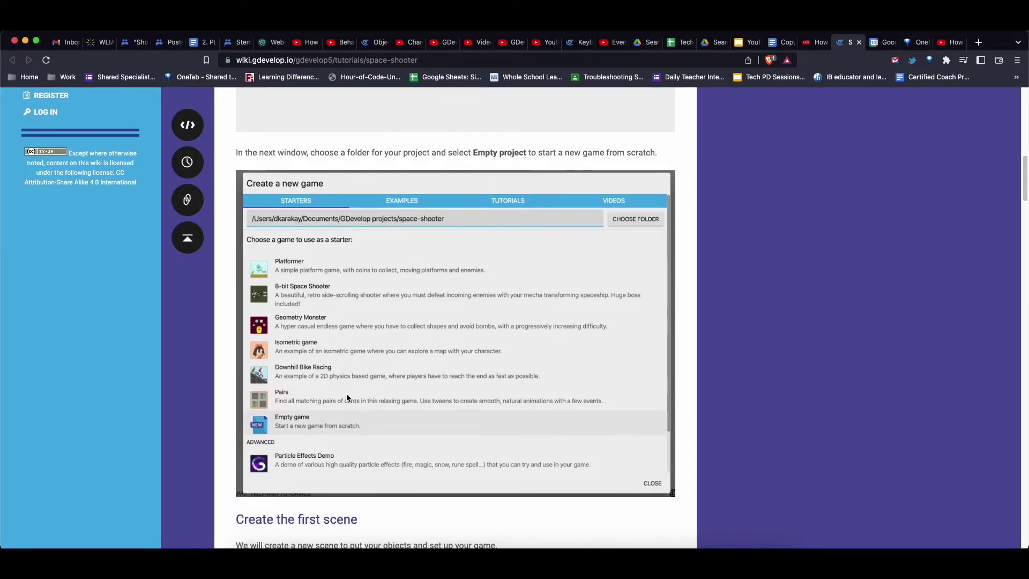
{"action": "scroll", "coordinate": [322, 413], "scroll_direction": "down", "scroll_amount": 5}
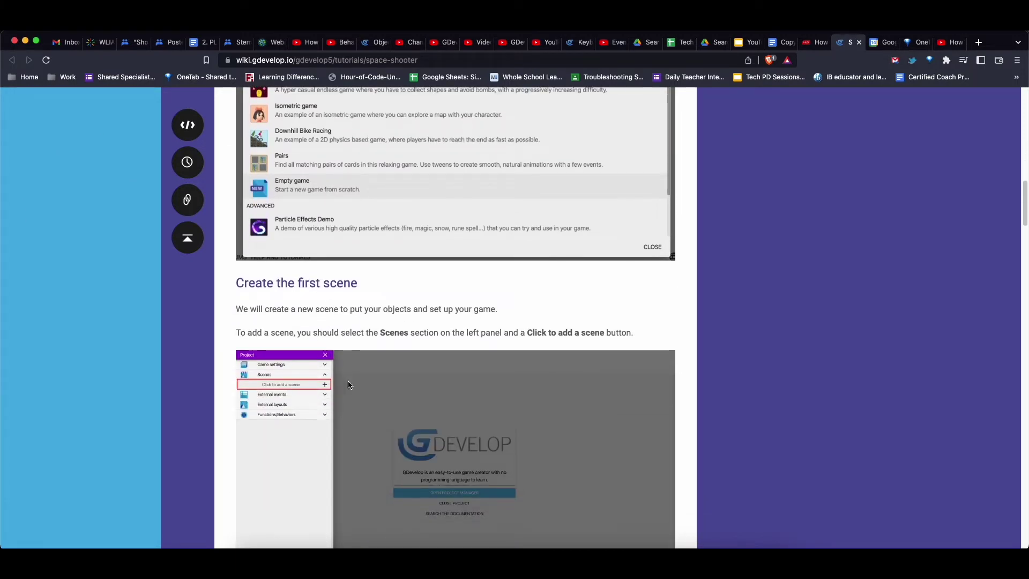
{"action": "scroll", "coordinate": [348, 385], "scroll_direction": "down", "scroll_amount": 2}
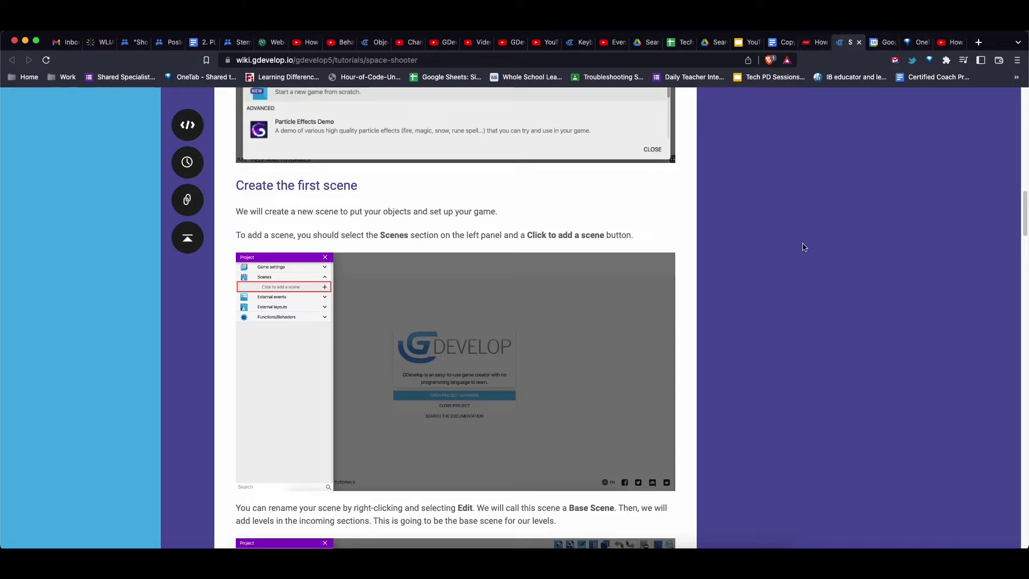
Start downloading the Space Shooter assets from the tutorial's 'here' link.
{"action": "left_click", "coordinate": [615, 544]}
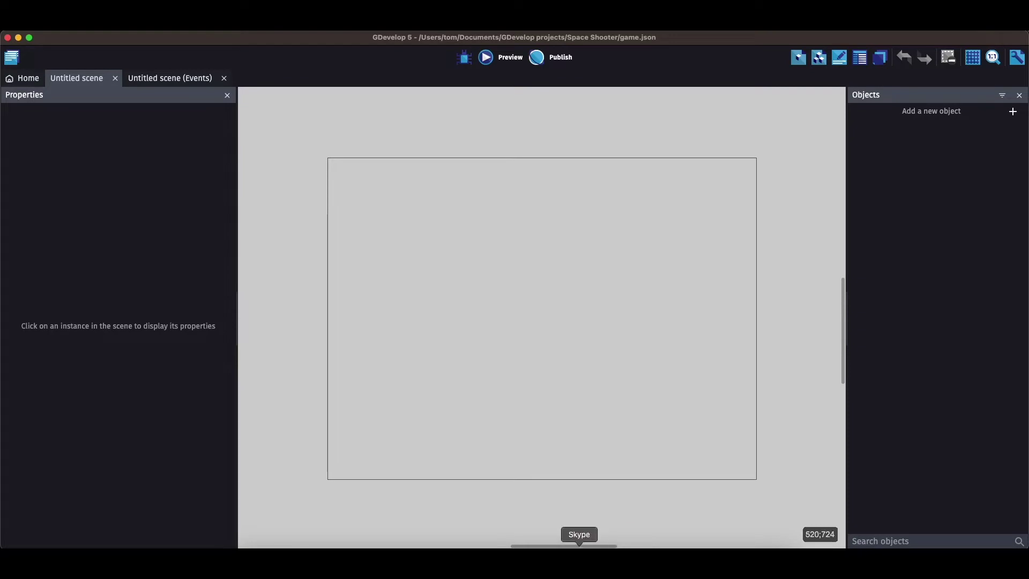
{"action": "left_click", "coordinate": [433, 561]}
{"action": "scroll", "coordinate": [407, 439], "scroll_direction": "down", "scroll_amount": 15}
{"action": "scroll", "coordinate": [393, 415], "scroll_direction": "up", "scroll_amount": 5}
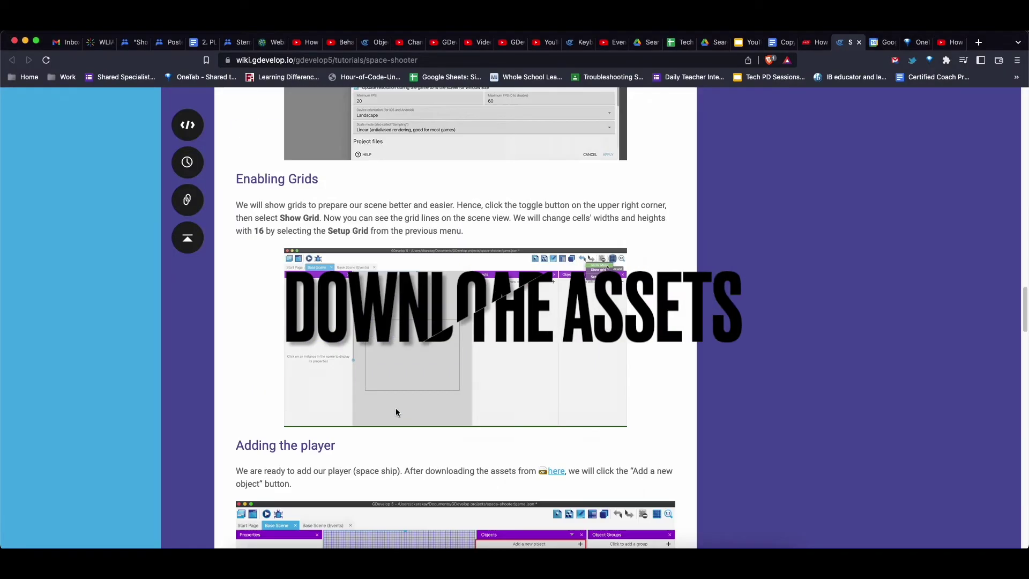
{"action": "scroll", "coordinate": [529, 257], "scroll_direction": "down", "scroll_amount": 2}
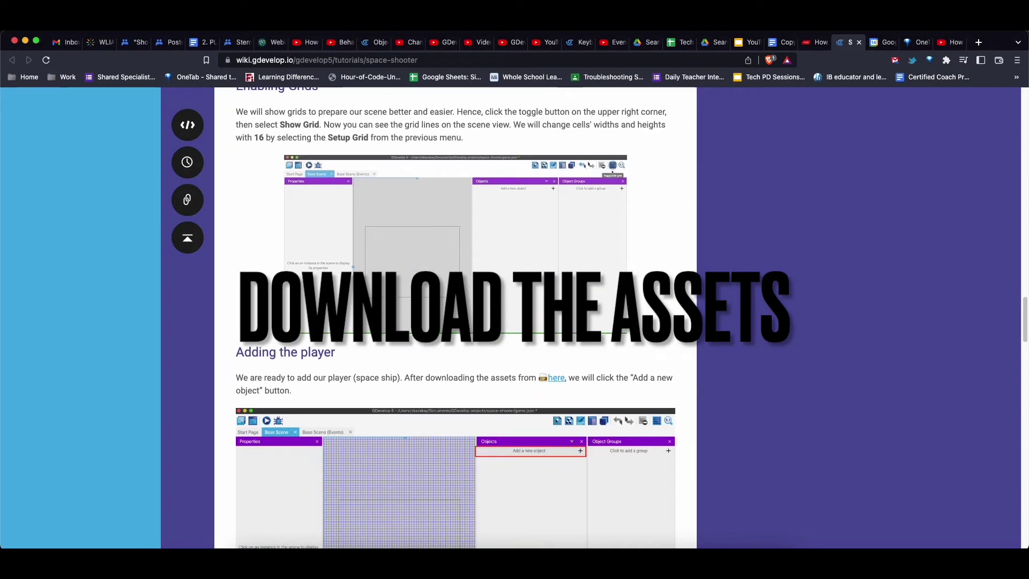
{"action": "left_click", "coordinate": [558, 383]}
Save the space-shooter-assets download into Documents.
{"action": "left_click", "coordinate": [527, 297]}
{"action": "left_click", "coordinate": [519, 397]}
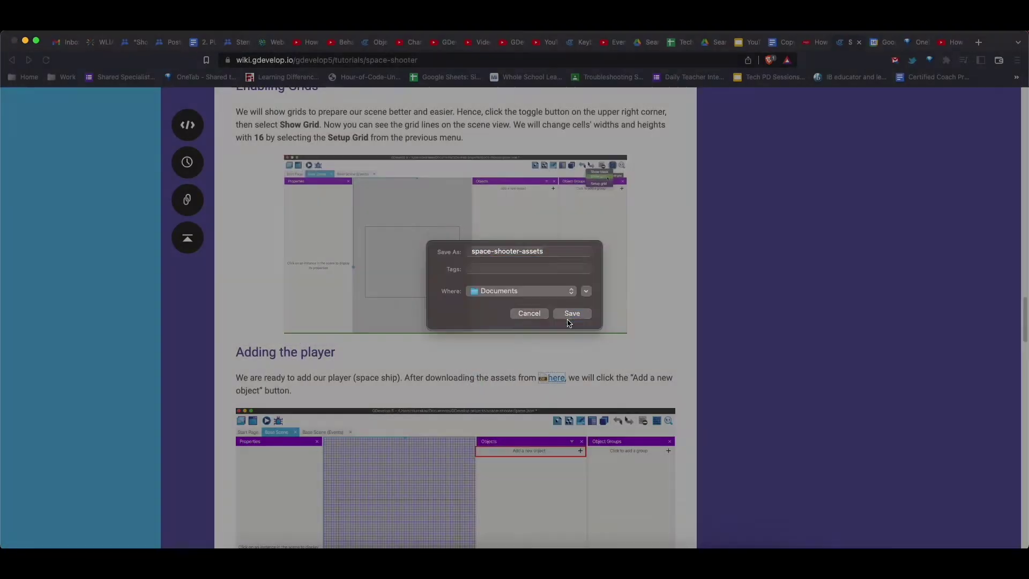
{"action": "left_click", "coordinate": [572, 313]}
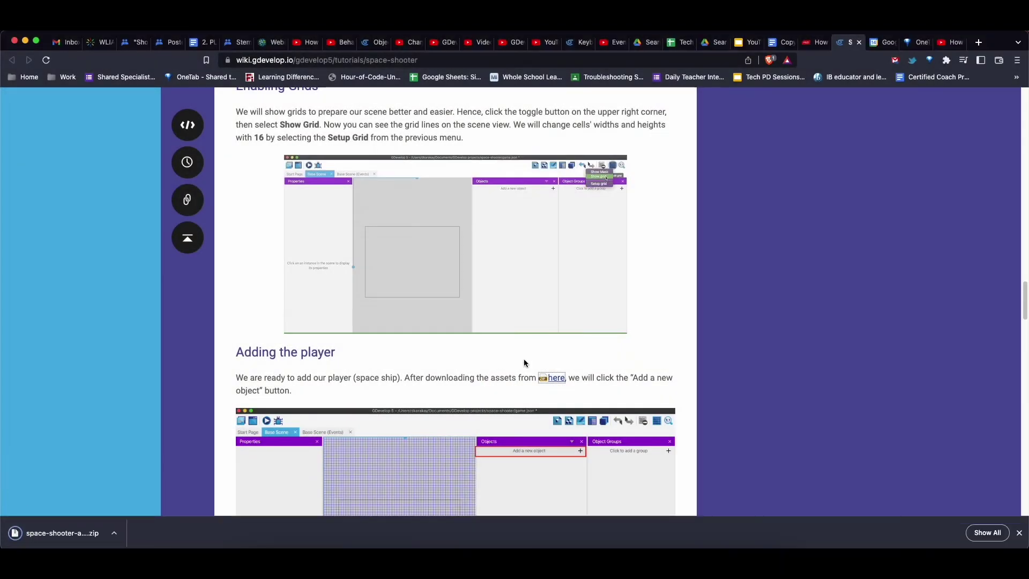
Move the space-shooter-assets folder below GDevelop projects and trash the assets zip.
{"action": "left_click", "coordinate": [53, 533]}
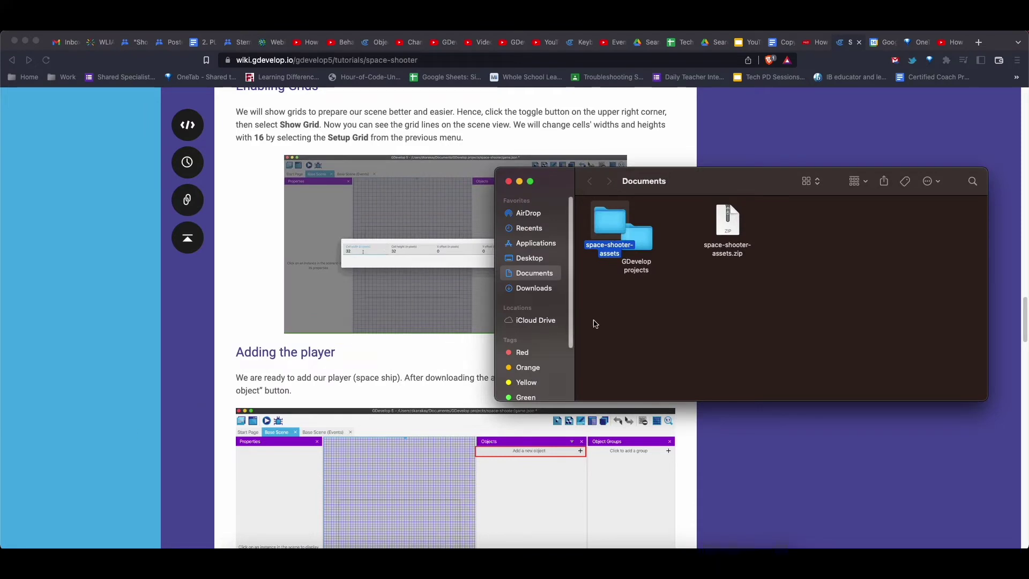
{"action": "left_click_drag", "start_coordinate": [610, 222], "coordinate": [701, 300]}
{"action": "left_click_drag", "start_coordinate": [727, 222], "coordinate": [777, 560]}
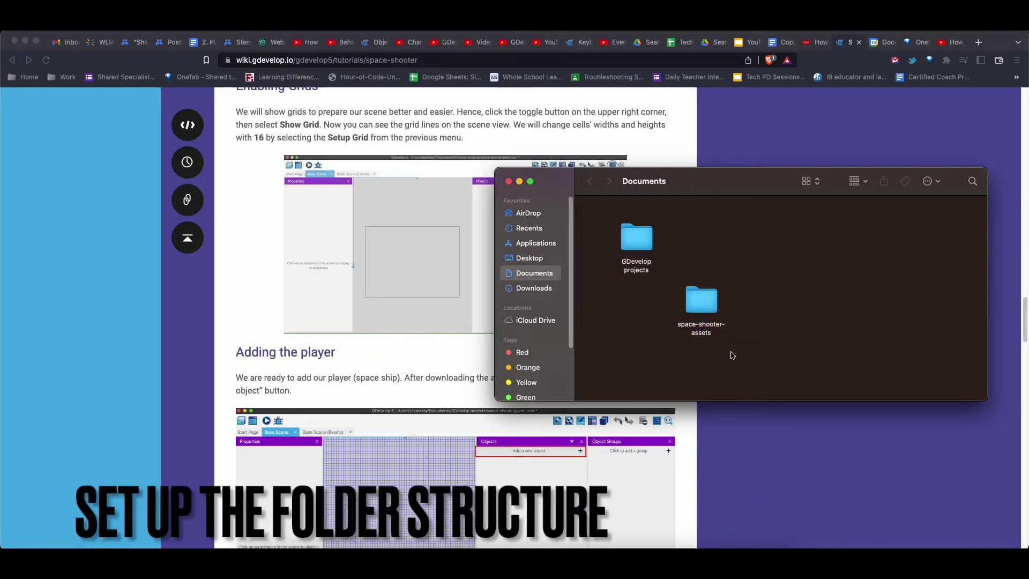
Create a new folder named 'Space Shooter 2' inside GDevelop projects.
{"action": "double_click", "coordinate": [625, 235]}
{"action": "right_click", "coordinate": [628, 273]}
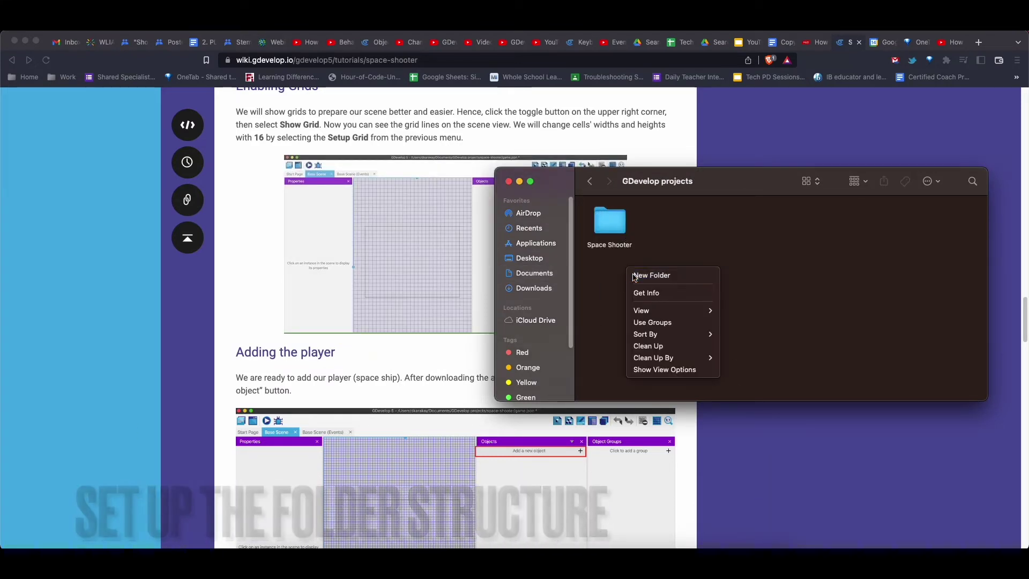
{"action": "left_click", "coordinate": [695, 272]}
{"action": "type", "text": "Space Shooter 2"}
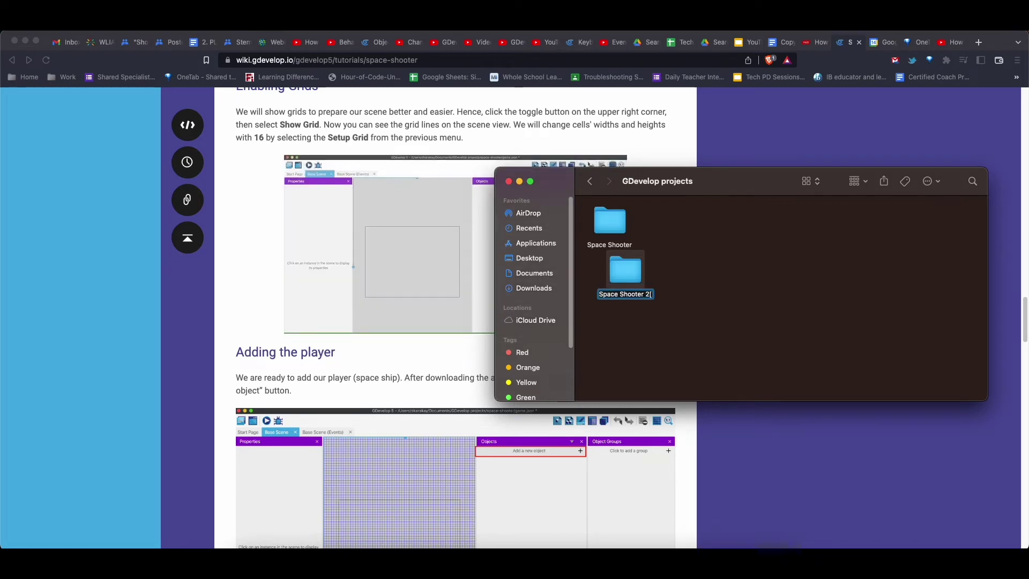
{"action": "key", "text": "Return"}
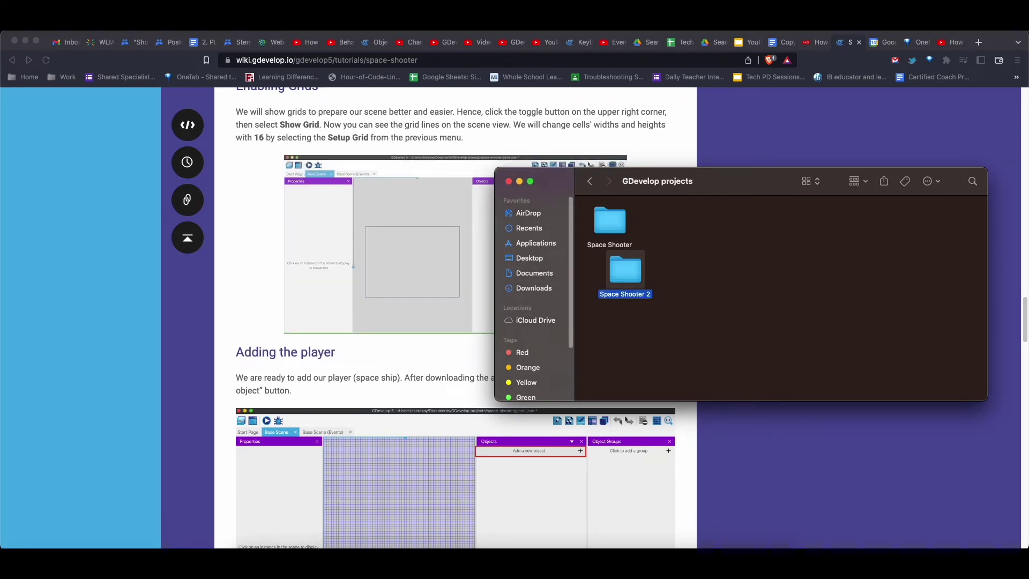
Move space-shooter-assets into the GDevelop projects folder and close Finder.
{"action": "left_click", "coordinate": [592, 185]}
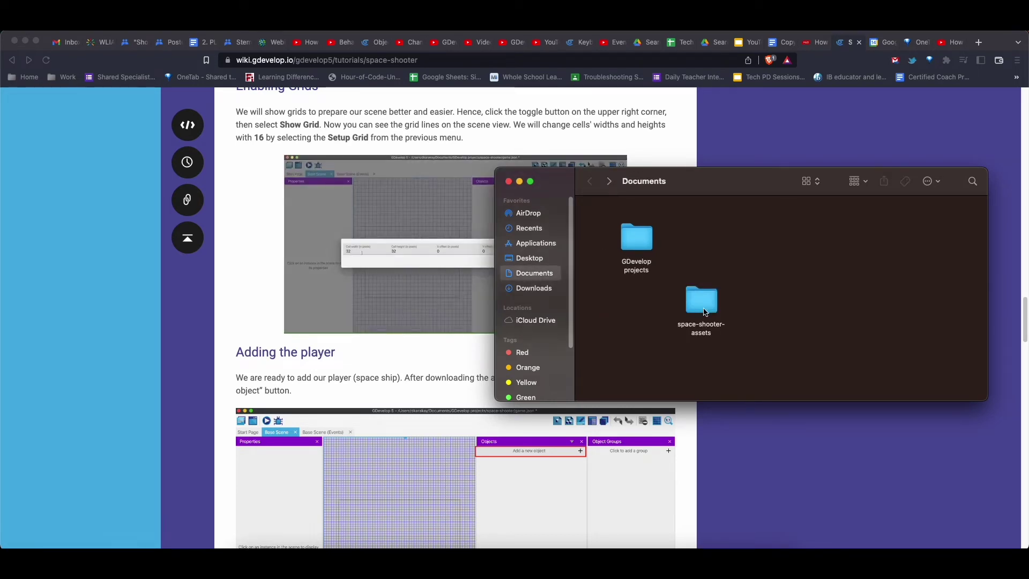
{"action": "left_click_drag", "start_coordinate": [697, 300], "coordinate": [641, 310]}
{"action": "double_click", "coordinate": [641, 248]}
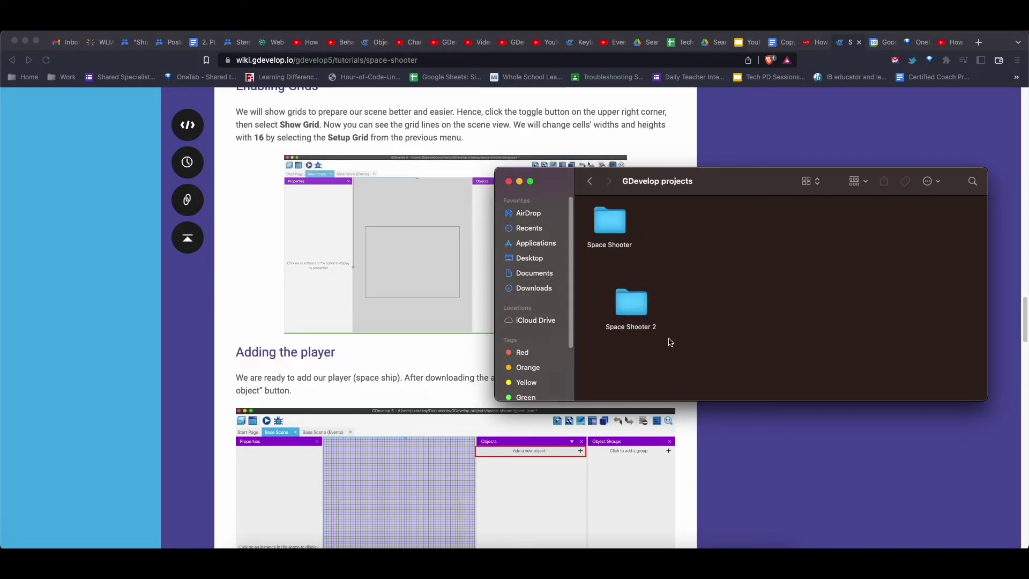
{"action": "left_click", "coordinate": [509, 182]}
{"action": "scroll", "coordinate": [607, 249], "scroll_direction": "down", "scroll_amount": 5}
Scroll the tutorial to the paragraph on renaming the scene to Base Scene and select it.
{"action": "scroll", "coordinate": [607, 248], "scroll_direction": "up", "scroll_amount": 20}
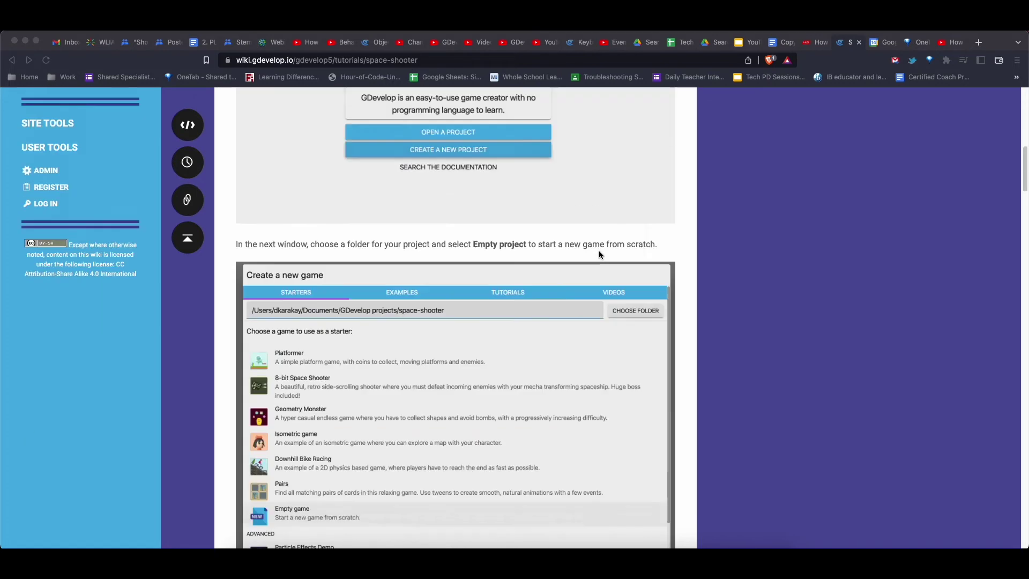
{"action": "scroll", "coordinate": [600, 249], "scroll_direction": "down", "scroll_amount": 15}
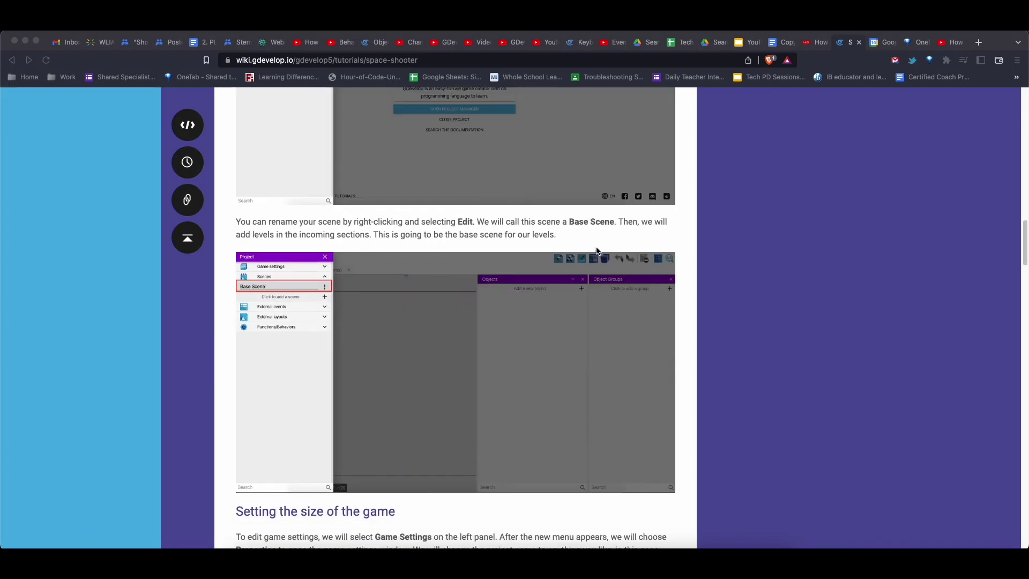
{"action": "scroll", "coordinate": [597, 250], "scroll_direction": "down", "scroll_amount": 3}
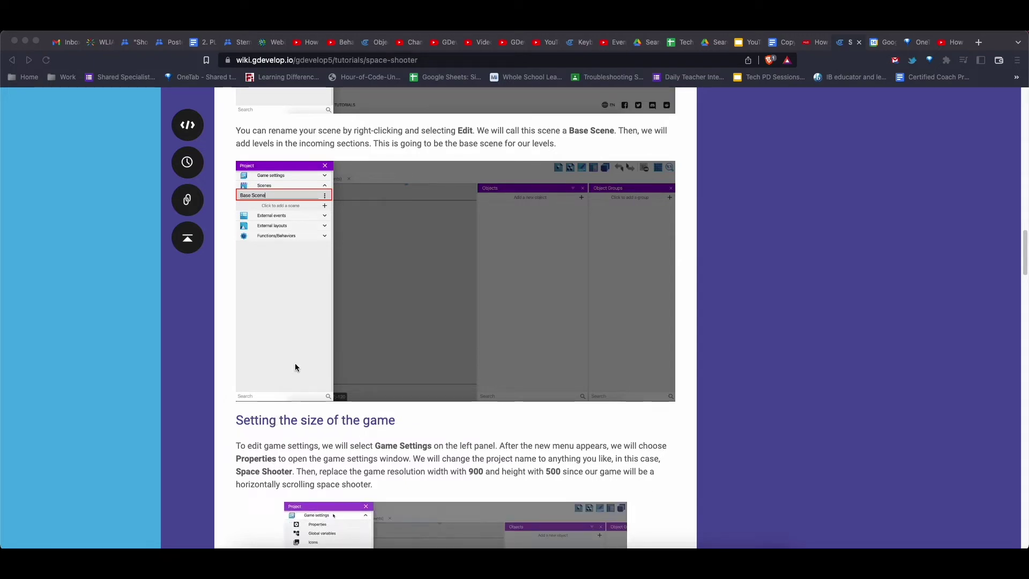
{"action": "left_click", "coordinate": [252, 132]}
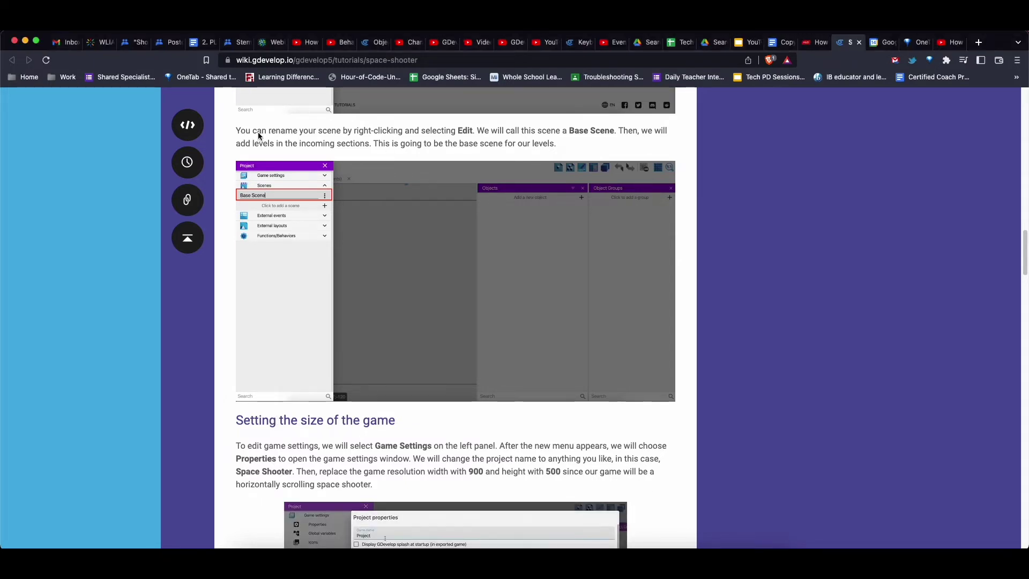
{"action": "left_click_drag", "start_coordinate": [420, 130], "coordinate": [477, 129]}
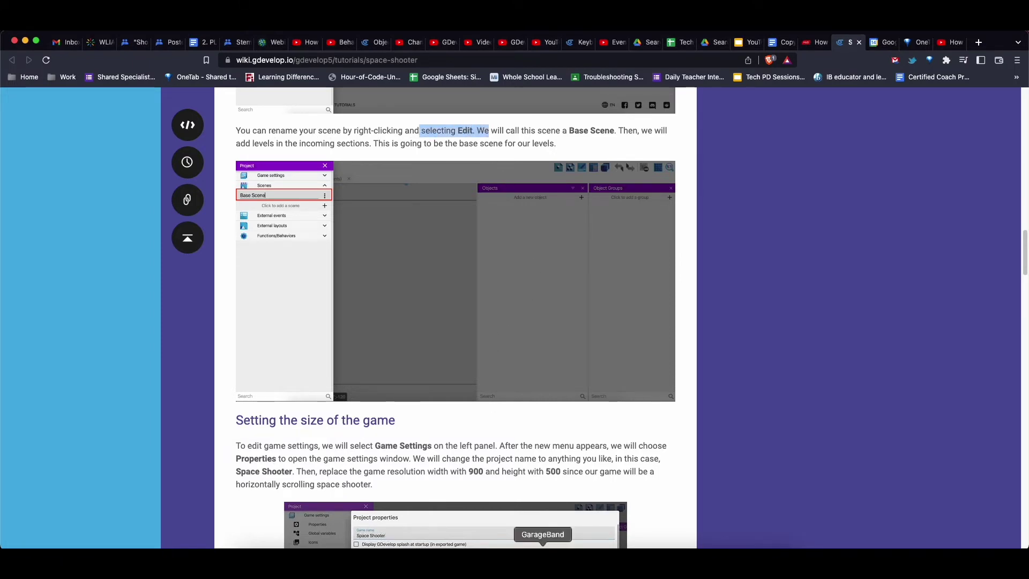
{"action": "left_click", "coordinate": [618, 546]}
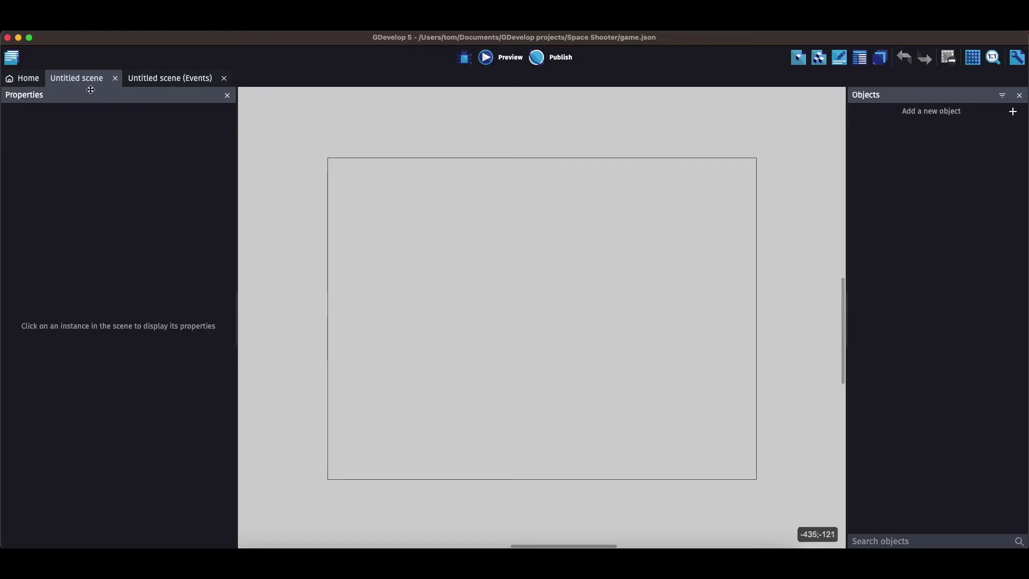
{"action": "right_click", "coordinate": [75, 81]}
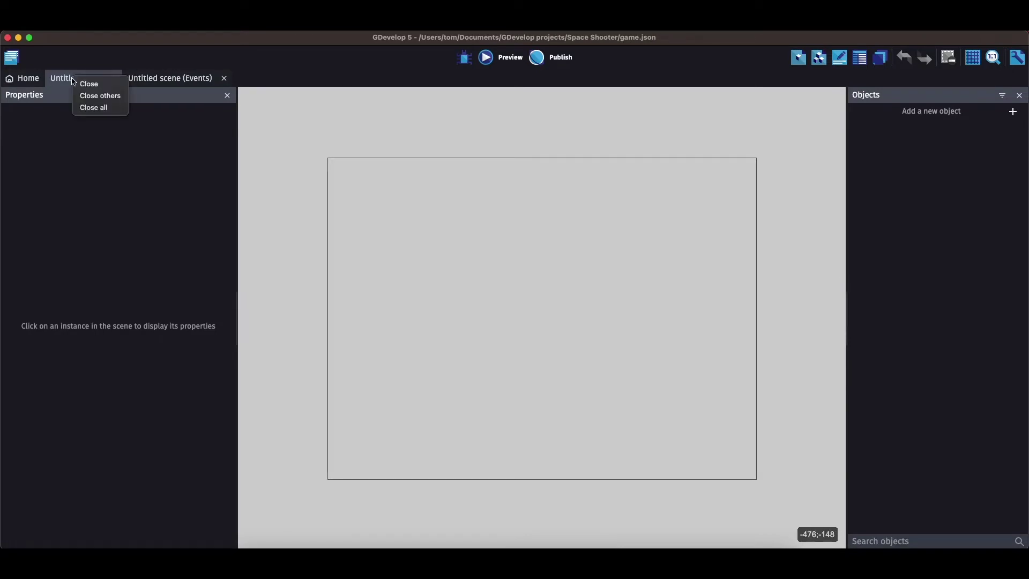
{"action": "left_click", "coordinate": [74, 81]}
{"action": "right_click", "coordinate": [72, 81]}
{"action": "left_click", "coordinate": [66, 83]}
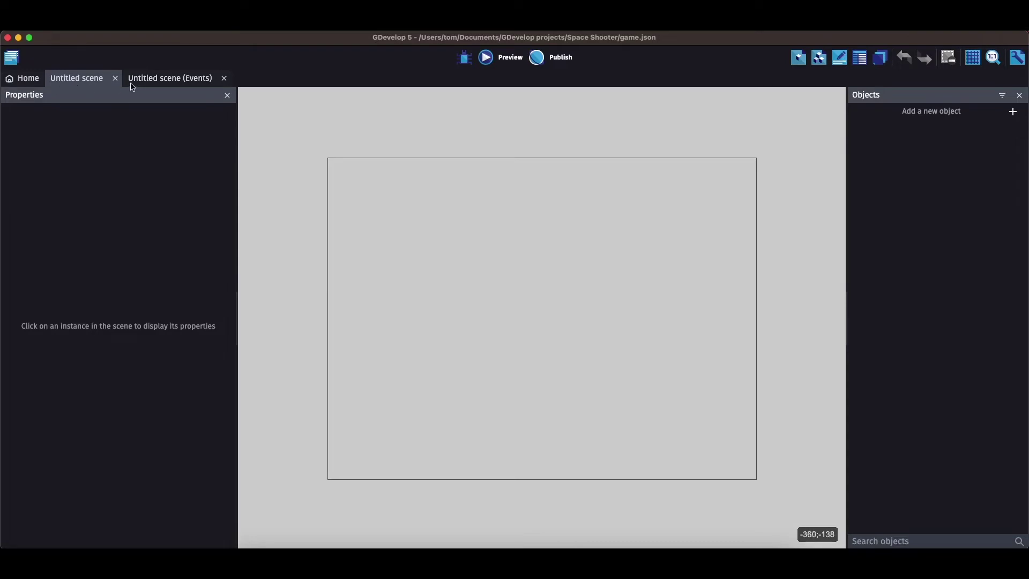
{"action": "left_click", "coordinate": [102, 24]}
{"action": "mouse_move", "coordinate": [83, 24]}
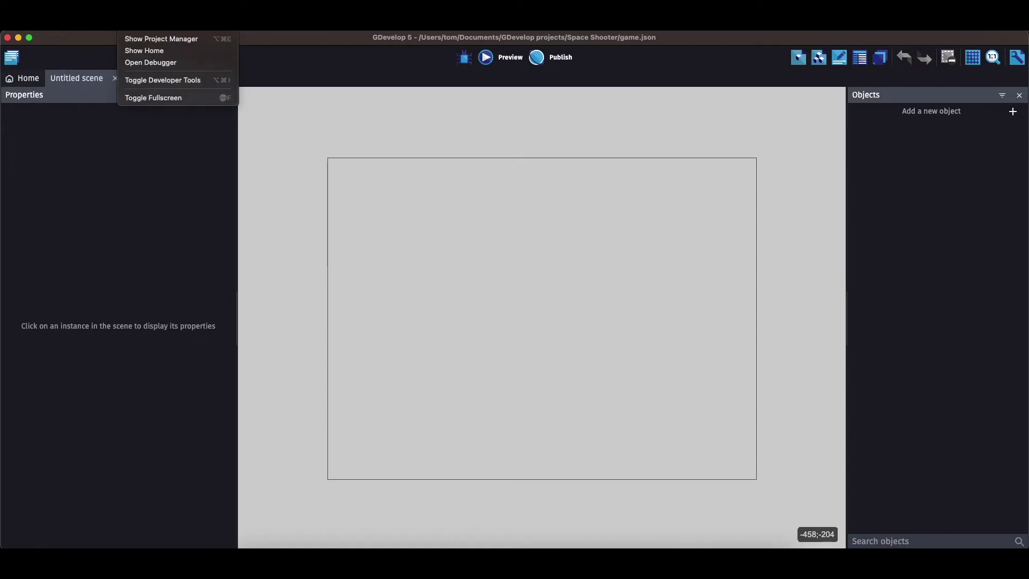
{"action": "mouse_move", "coordinate": [48, 24]}
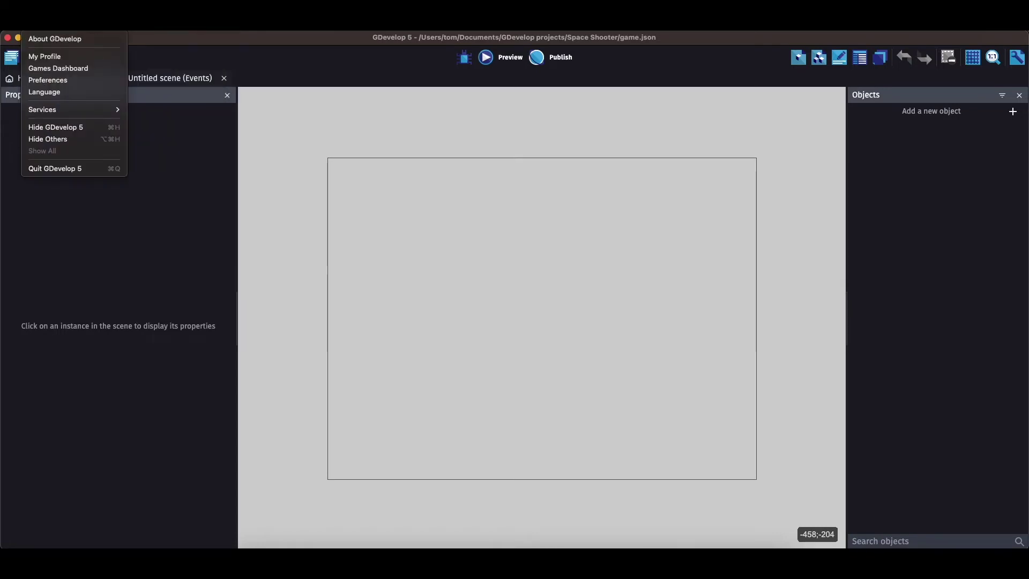
{"action": "left_click", "coordinate": [105, 196]}
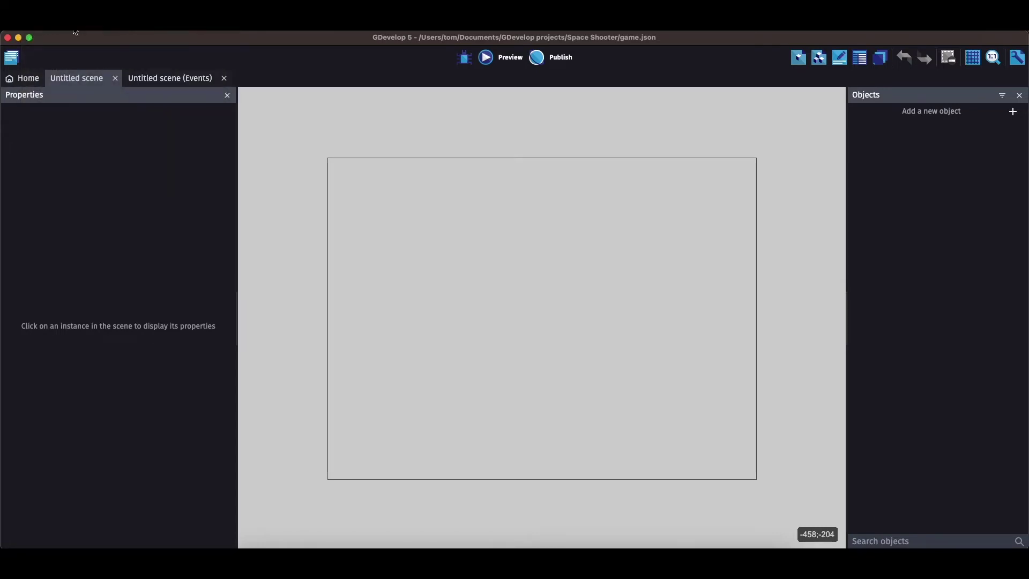
Show the scene grid and change its cell width and height from 32 to 16.
{"action": "left_click", "coordinate": [978, 57]}
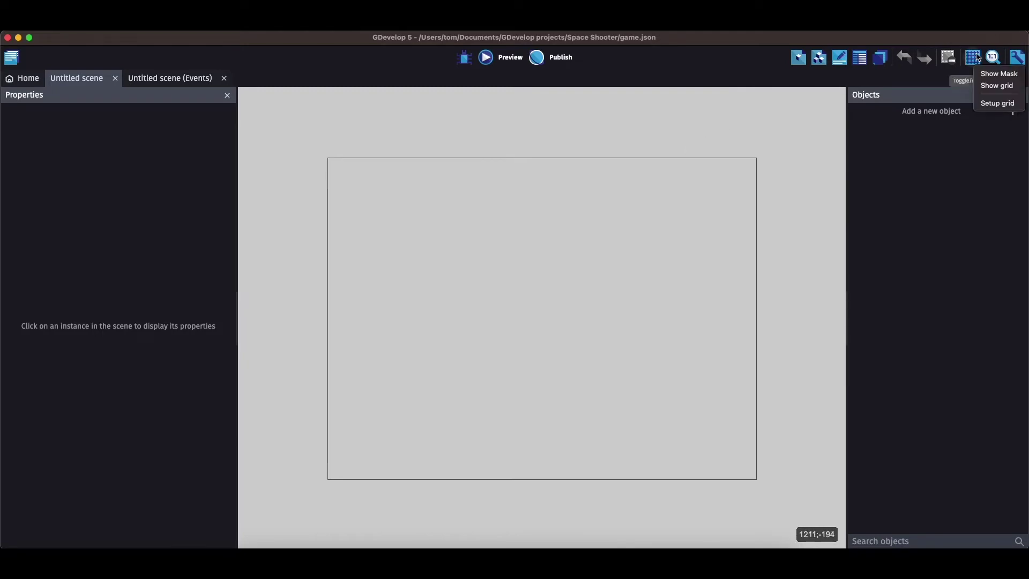
{"action": "left_click", "coordinate": [989, 86]}
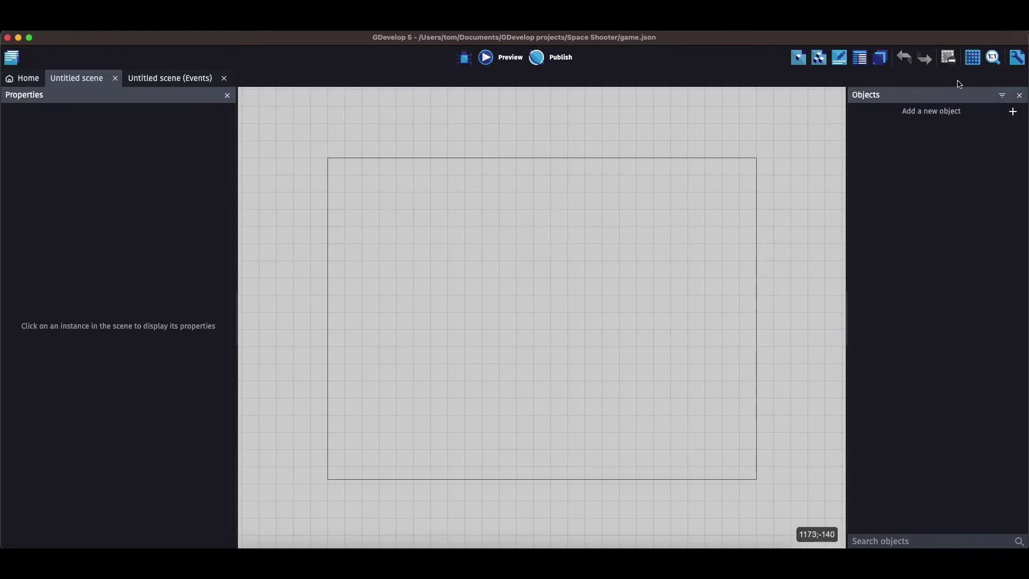
{"action": "left_click", "coordinate": [972, 62]}
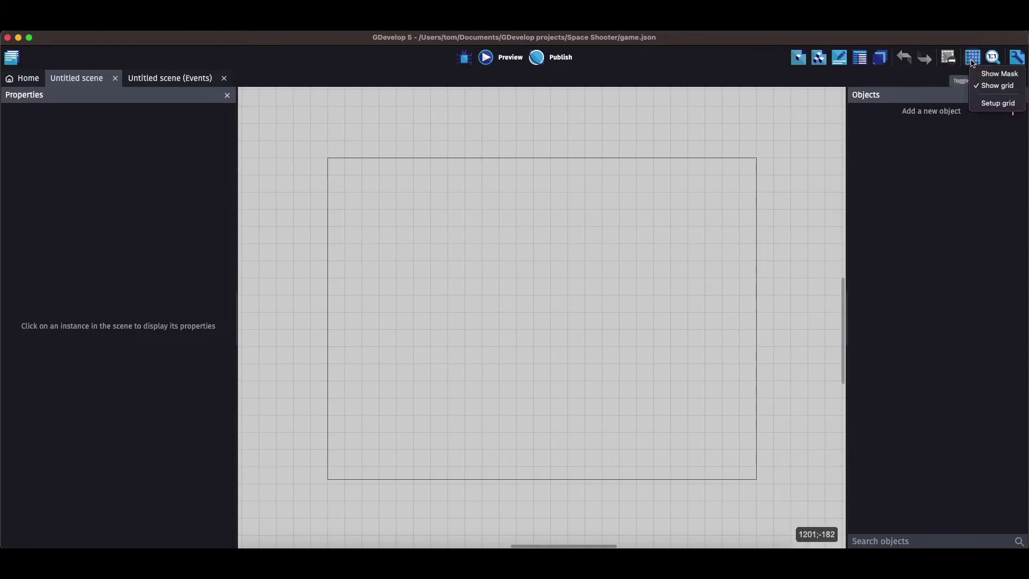
{"action": "left_click", "coordinate": [988, 107]}
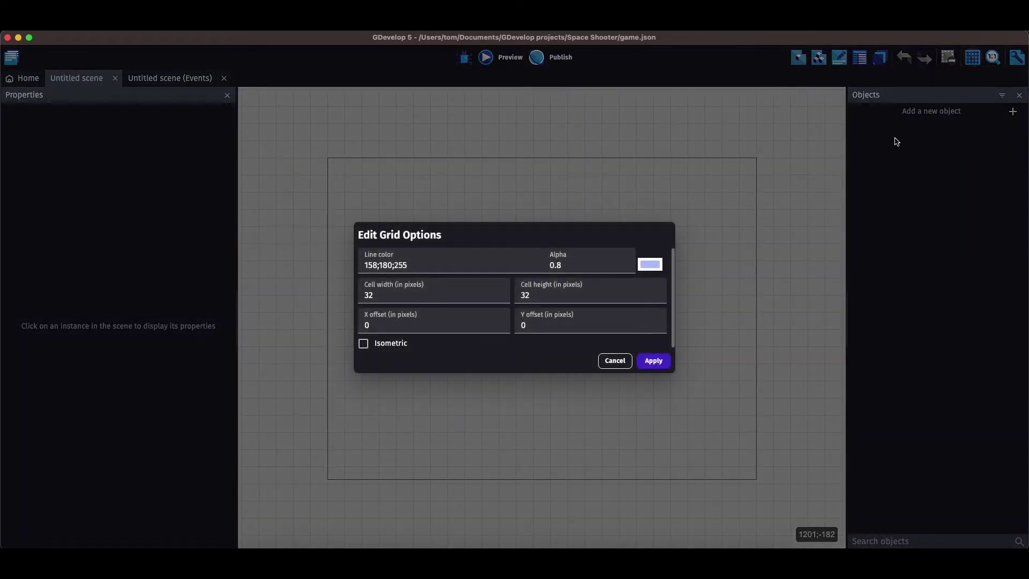
{"action": "left_click", "coordinate": [382, 295]}
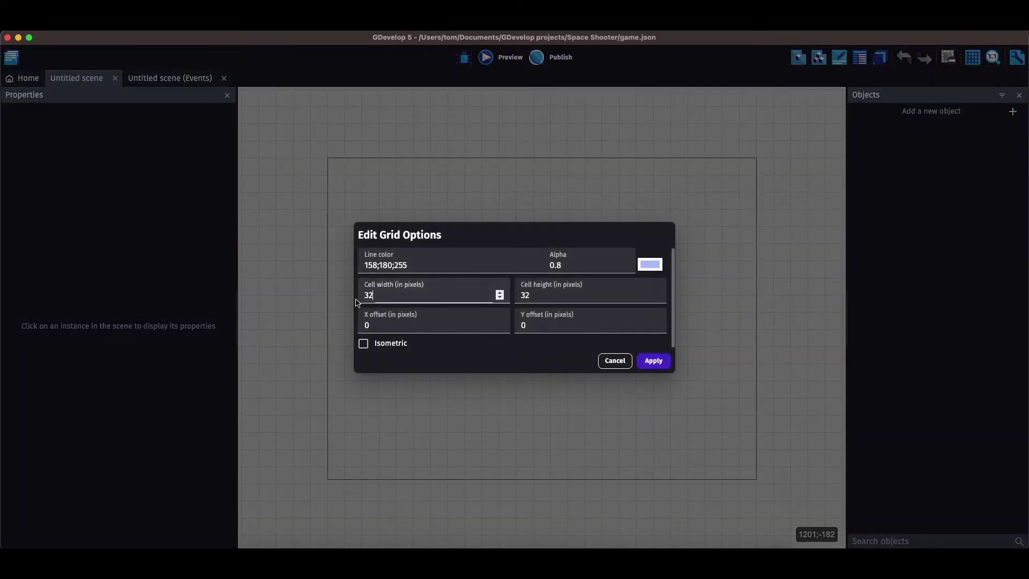
{"action": "double_click", "coordinate": [385, 295]}
{"action": "type", "text": "16"}
{"action": "double_click", "coordinate": [532, 296]}
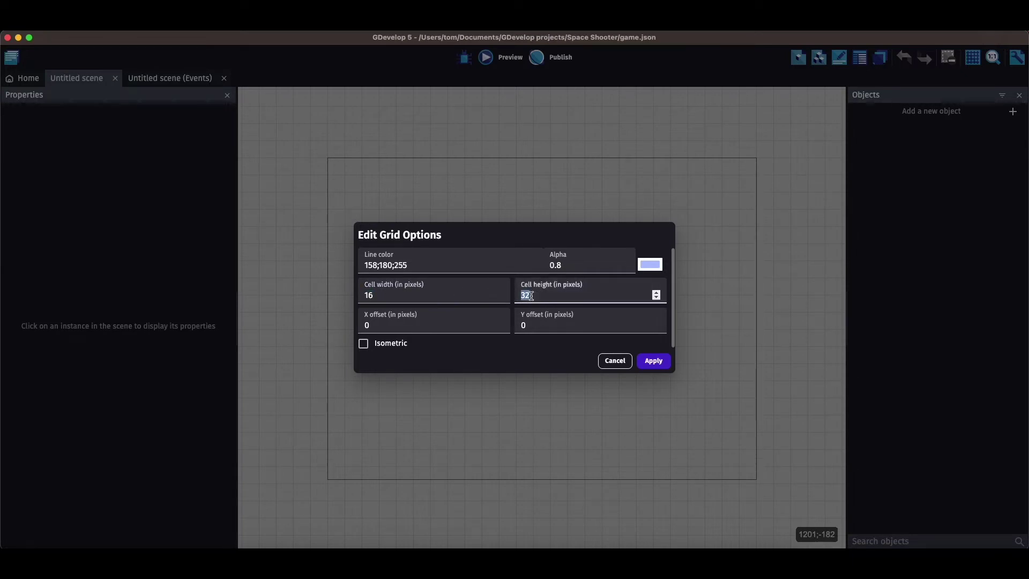
{"action": "type", "text": "16"}
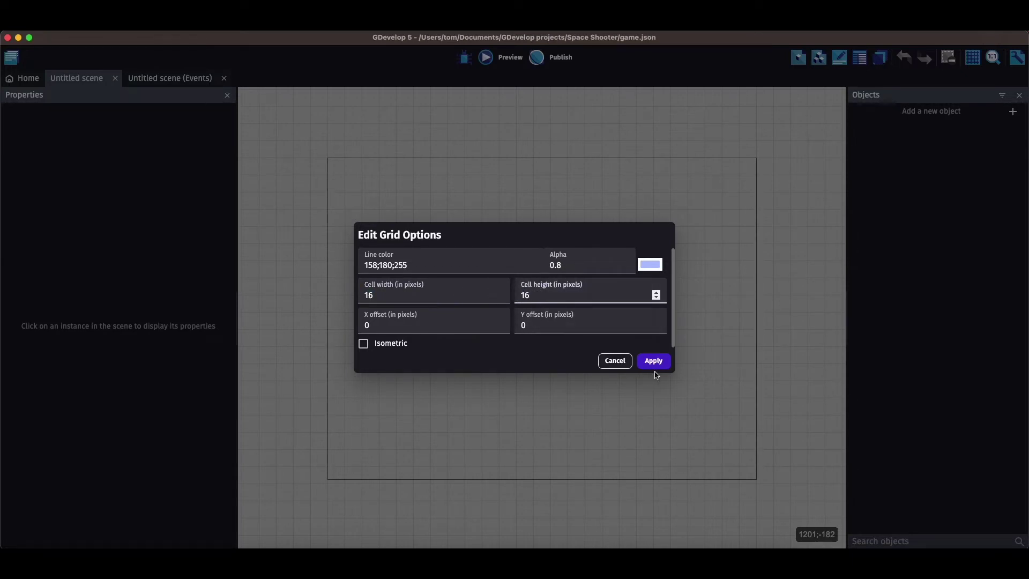
{"action": "left_click", "coordinate": [654, 365]}
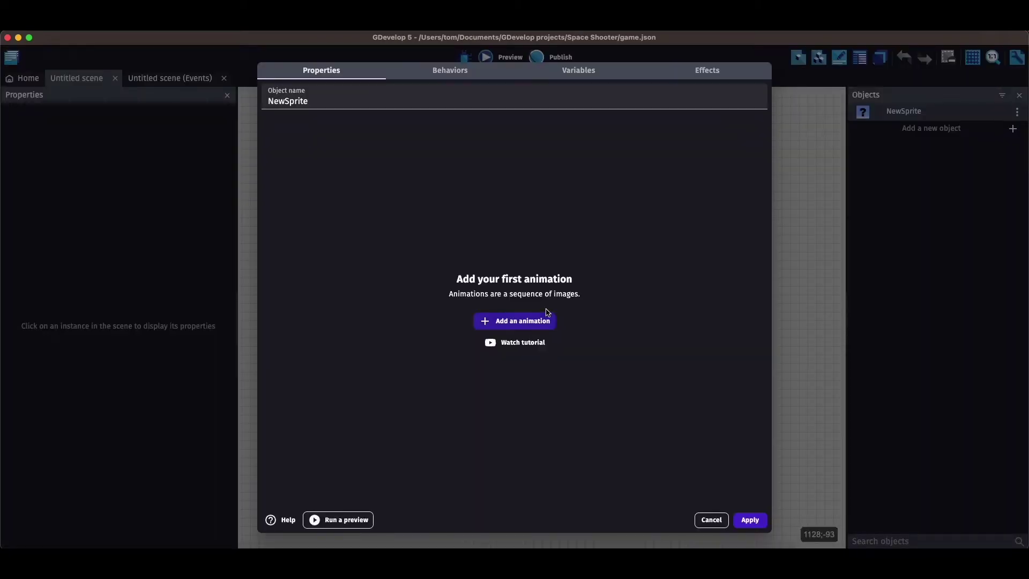
Discard NewSprite's editor, create sprite NewSprite2 with Animation #0, and begin adding a frame.
{"action": "left_click", "coordinate": [713, 520]}
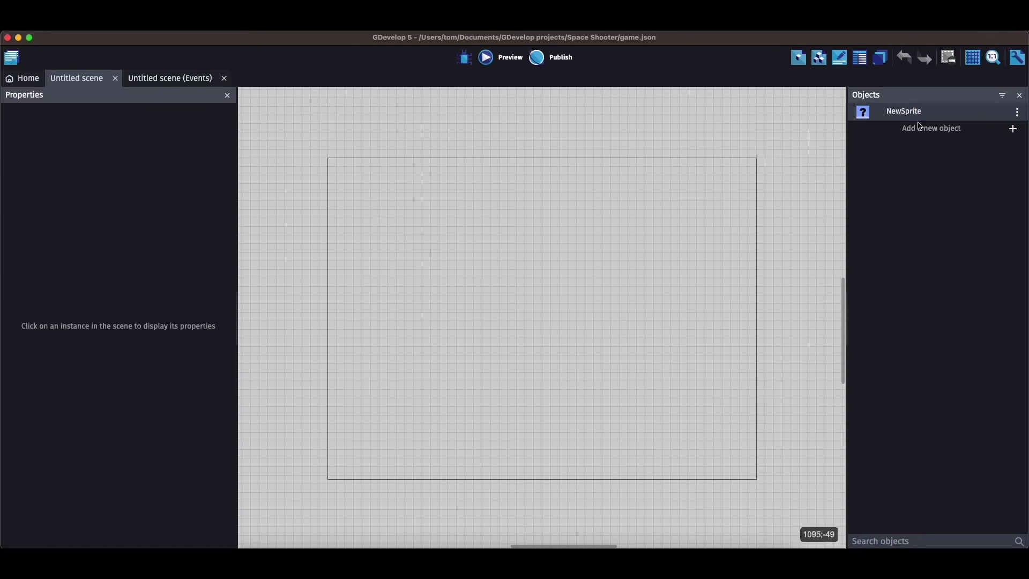
{"action": "left_click", "coordinate": [980, 131]}
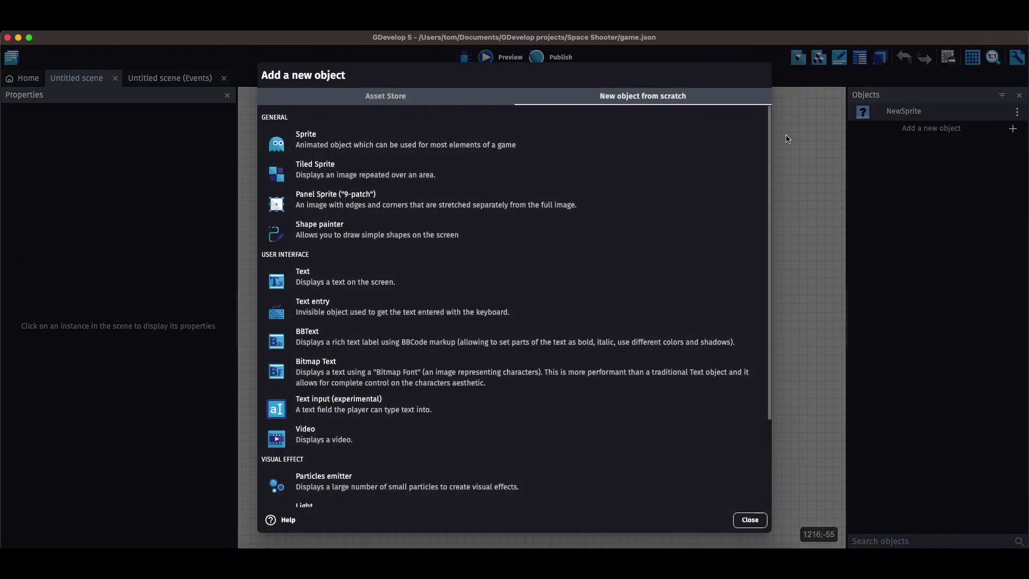
{"action": "left_click", "coordinate": [400, 146]}
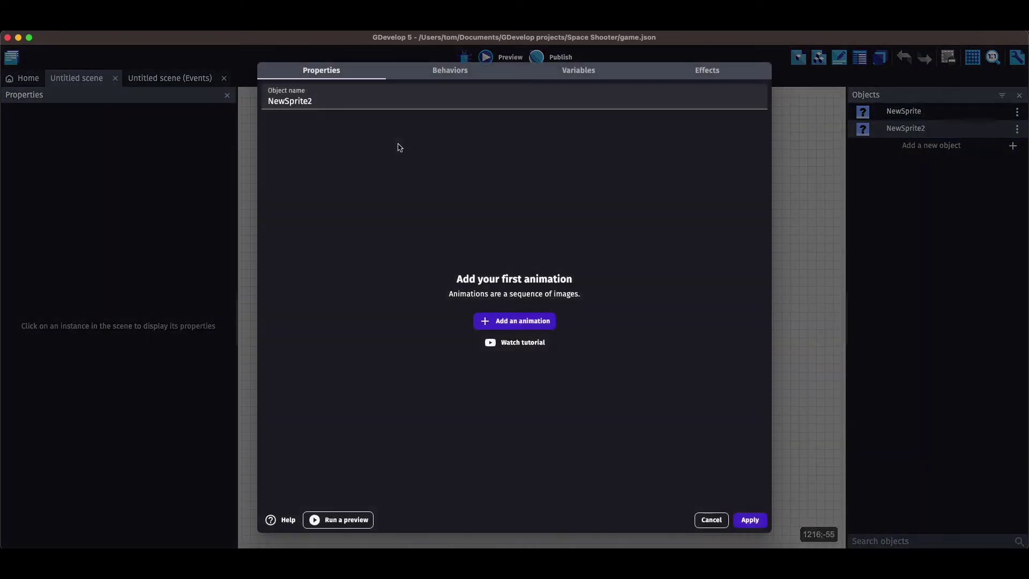
{"action": "left_click", "coordinate": [524, 323]}
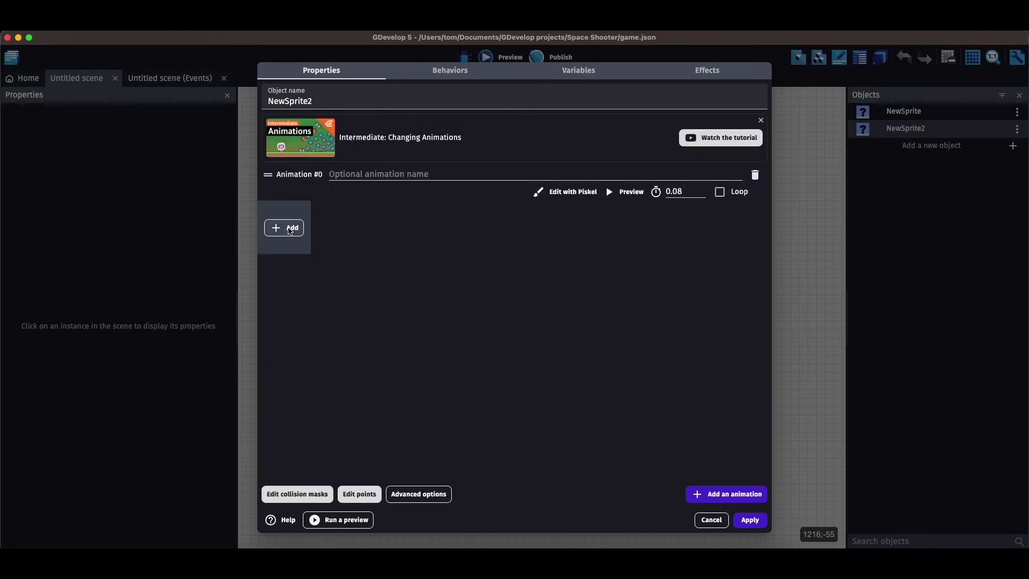
{"action": "left_click", "coordinate": [290, 230]}
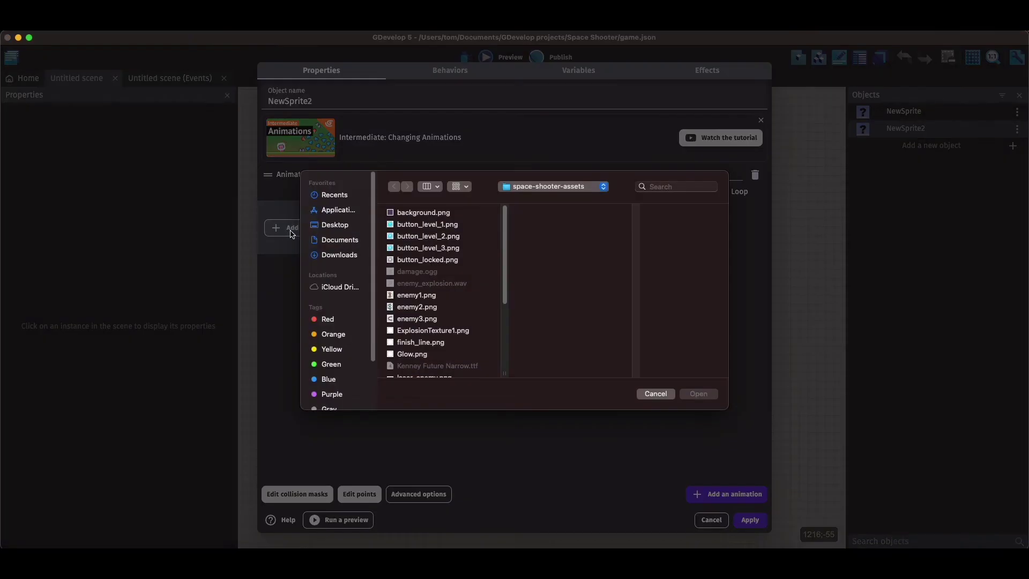
Load player.png from GDevelop projects > Space Shooter 2 > space-shooter-assets as the frame.
{"action": "left_click", "coordinate": [517, 187]}
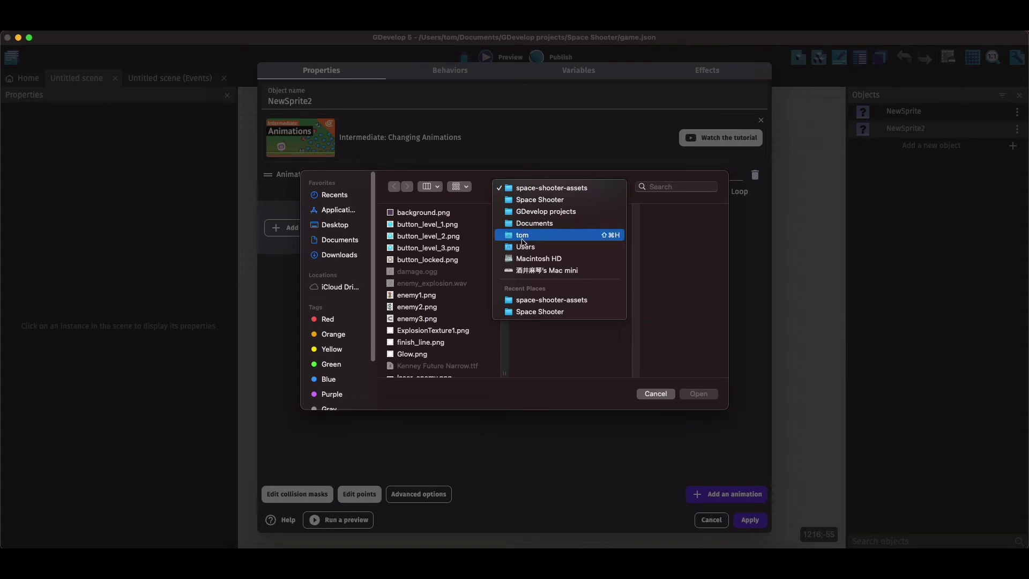
{"action": "left_click", "coordinate": [532, 214]}
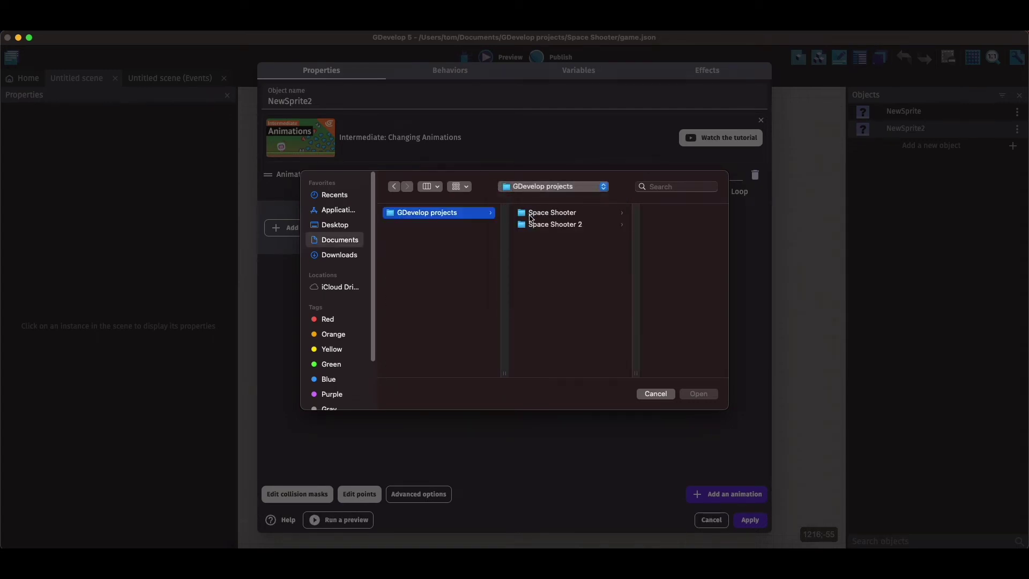
{"action": "left_click", "coordinate": [532, 227]}
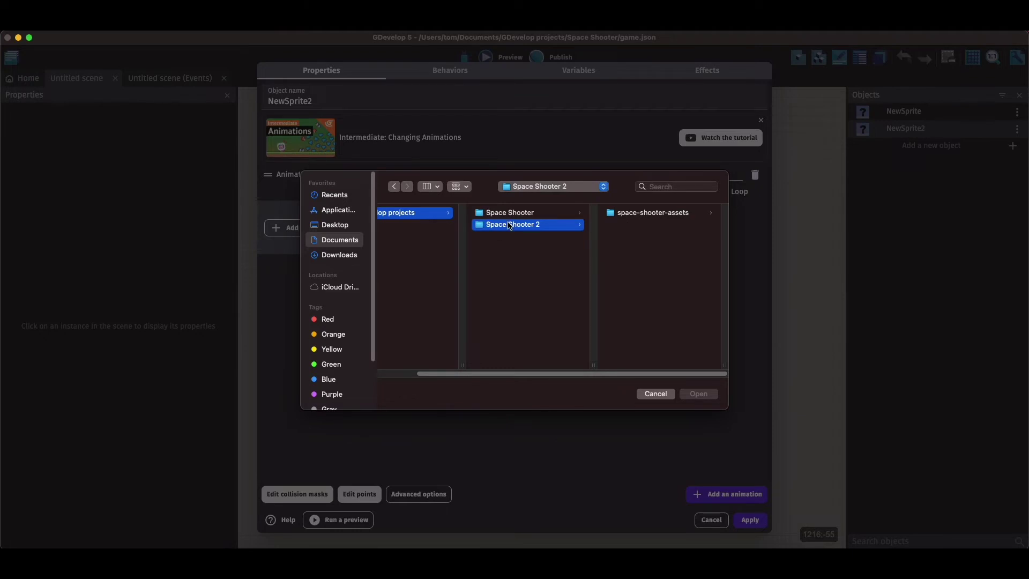
{"action": "left_click", "coordinate": [644, 213]}
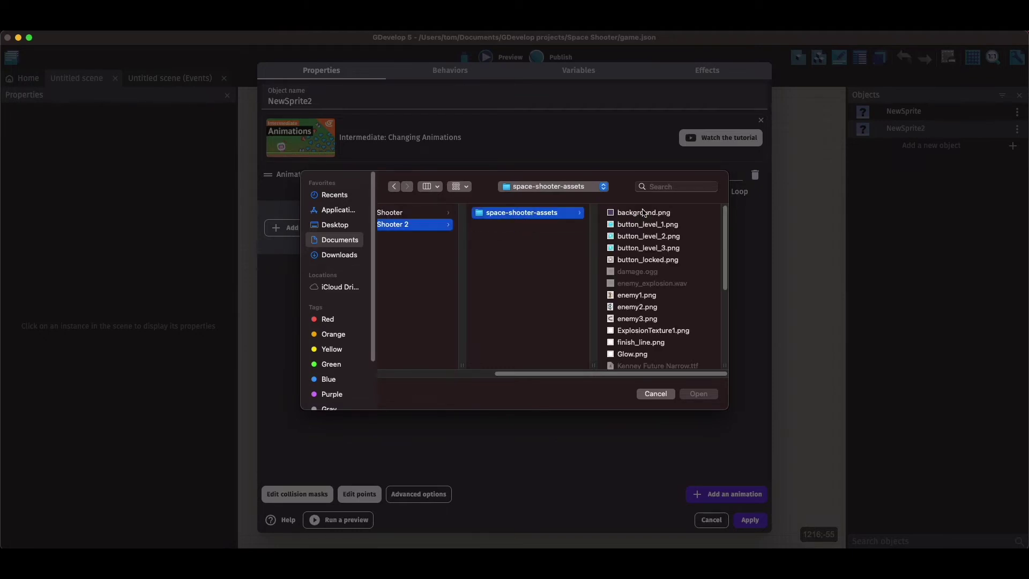
{"action": "scroll", "coordinate": [654, 274], "scroll_direction": "down", "scroll_amount": 5}
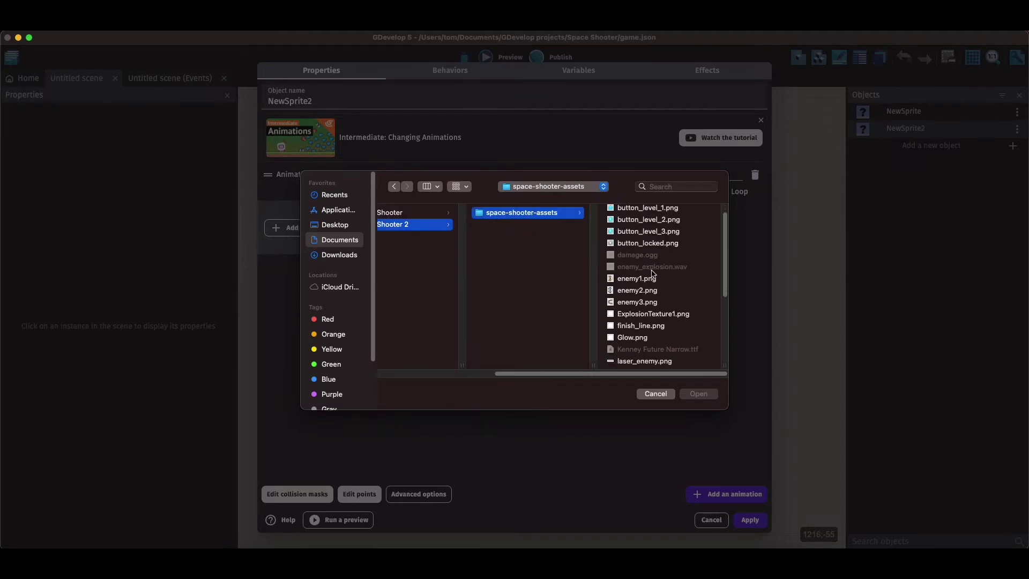
{"action": "scroll", "coordinate": [652, 274], "scroll_direction": "down", "scroll_amount": 1}
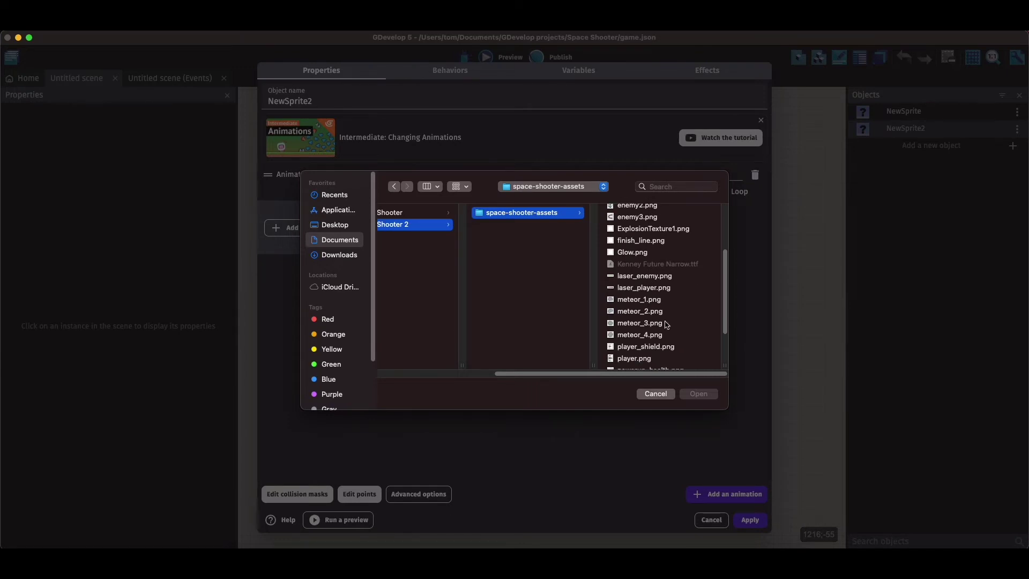
{"action": "left_click", "coordinate": [634, 359]}
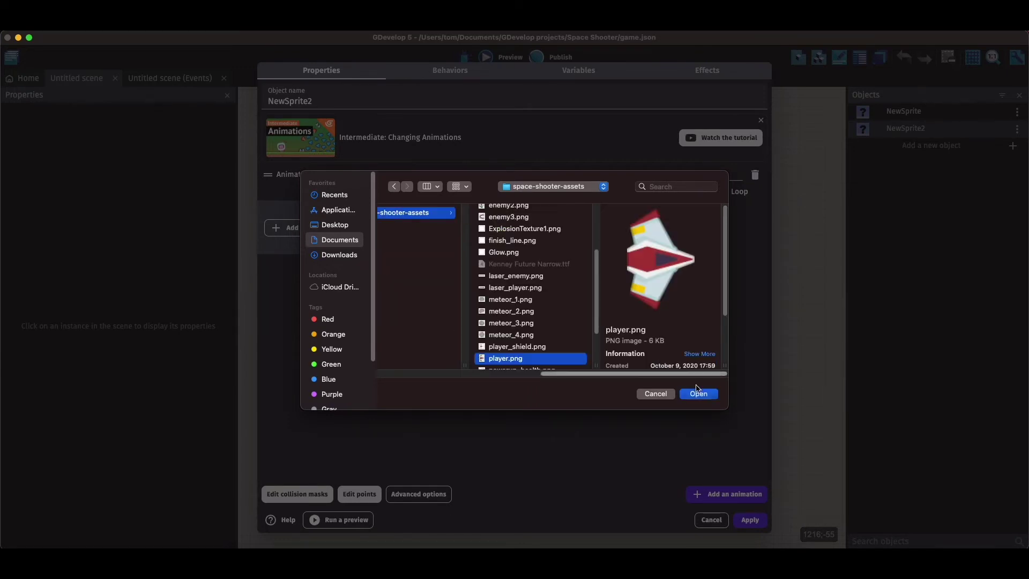
{"action": "left_click", "coordinate": [705, 395]}
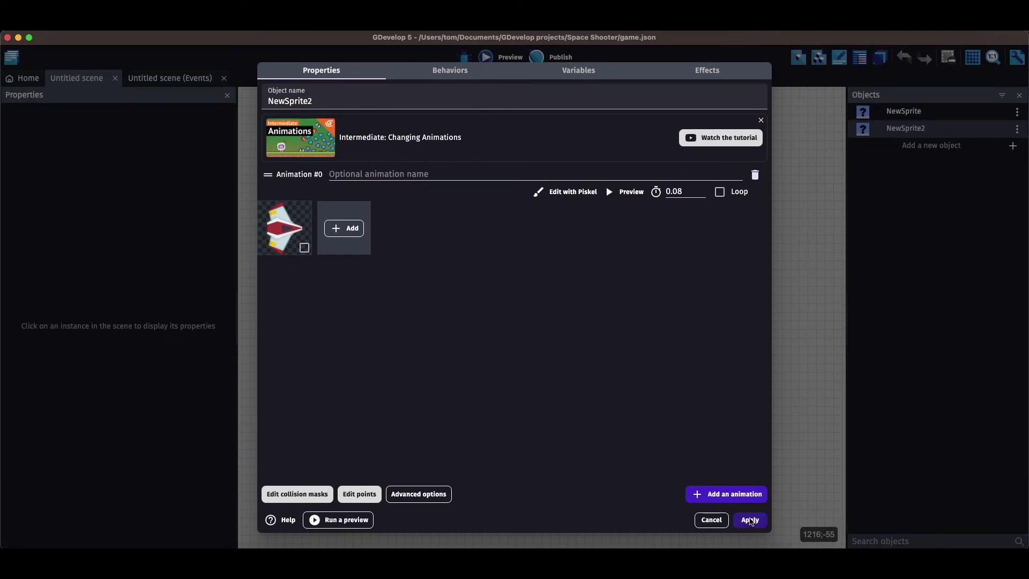
Rename the spaceship object to Player and place one Player ship in the scene.
{"action": "left_click", "coordinate": [751, 520]}
{"action": "left_click_drag", "start_coordinate": [314, 101], "coordinate": [232, 105]}
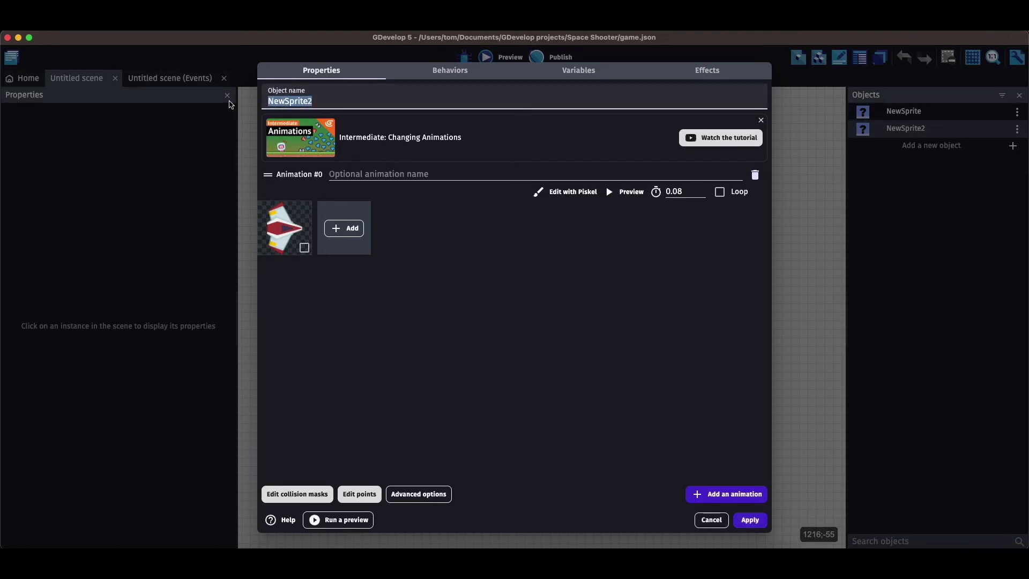
{"action": "type", "text": "Player"}
{"action": "left_click", "coordinate": [751, 521]}
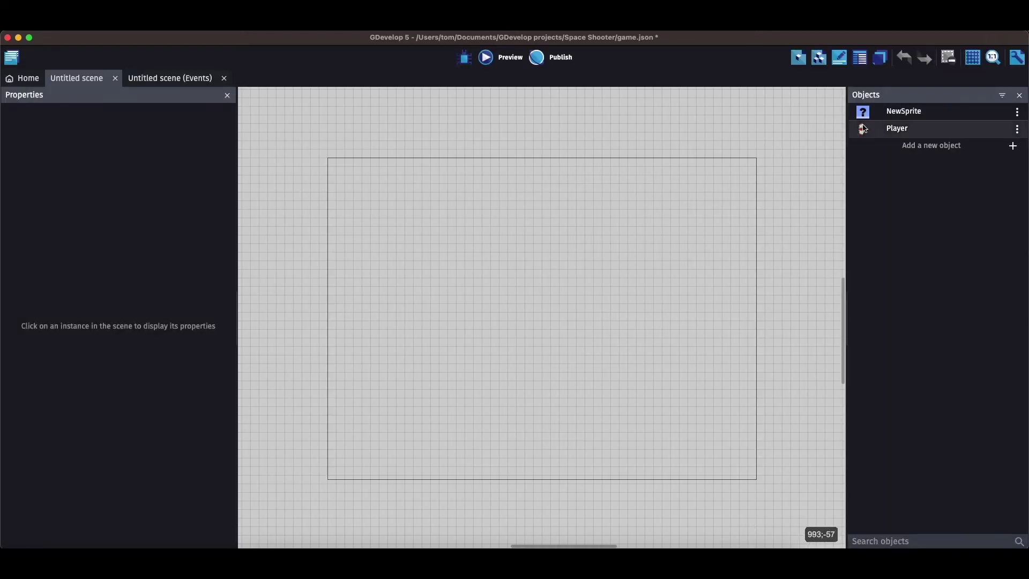
{"action": "left_click_drag", "start_coordinate": [525, 267], "coordinate": [484, 274]}
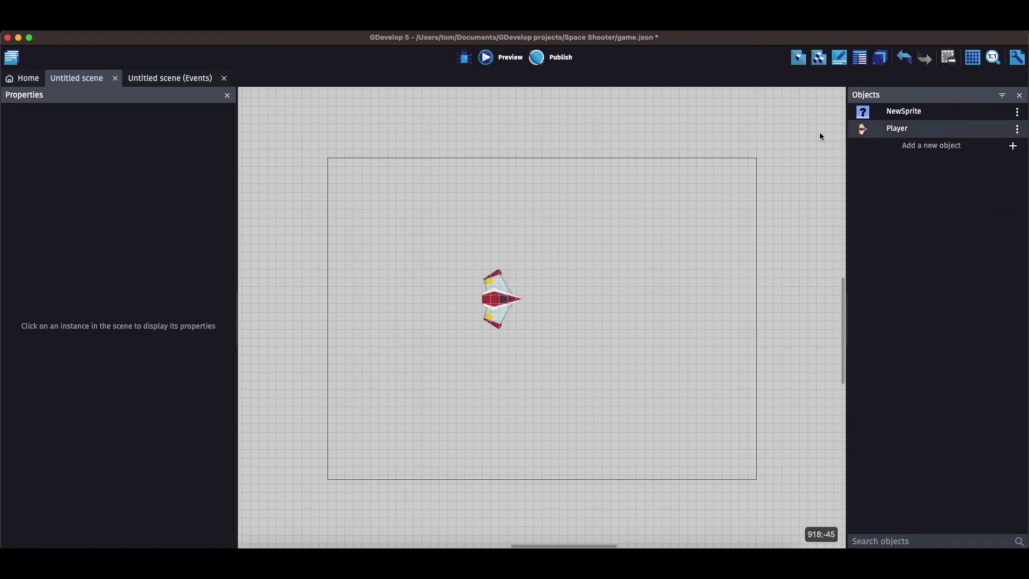
Delete the unused NewSprite object along with all its references.
{"action": "left_click", "coordinate": [1018, 112]}
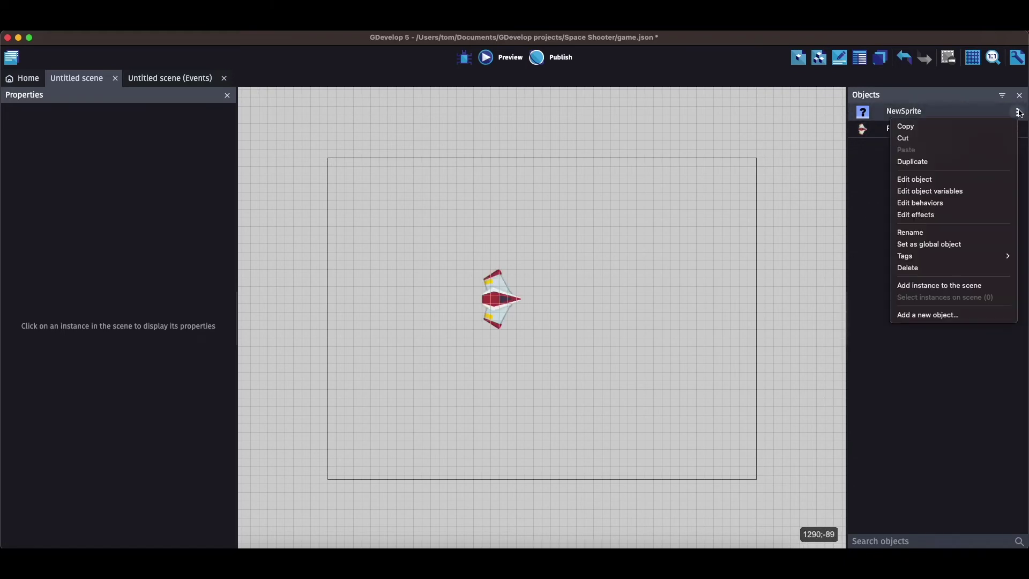
{"action": "left_click", "coordinate": [935, 268]}
{"action": "left_click", "coordinate": [562, 332]}
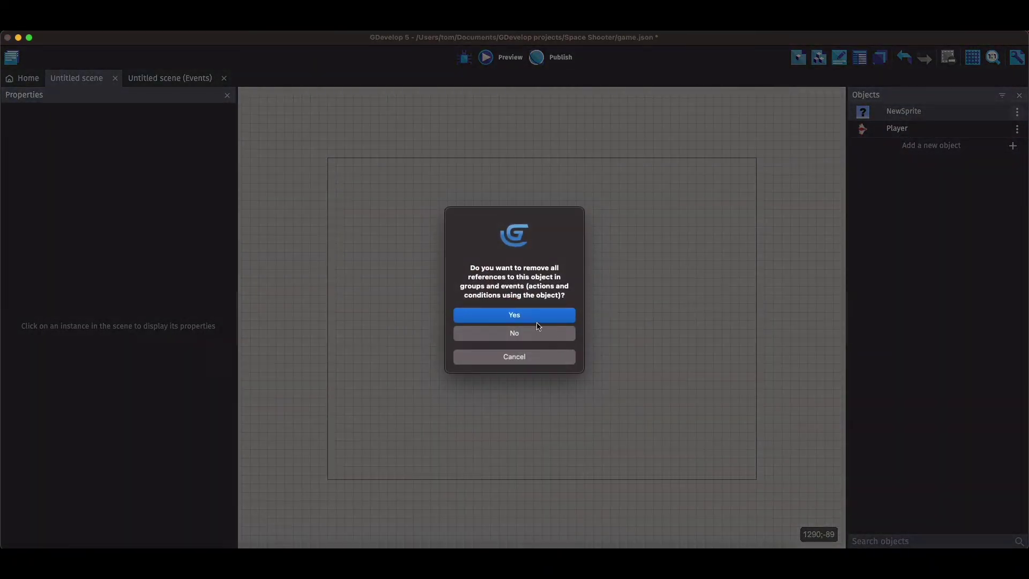
{"action": "left_click", "coordinate": [538, 319]}
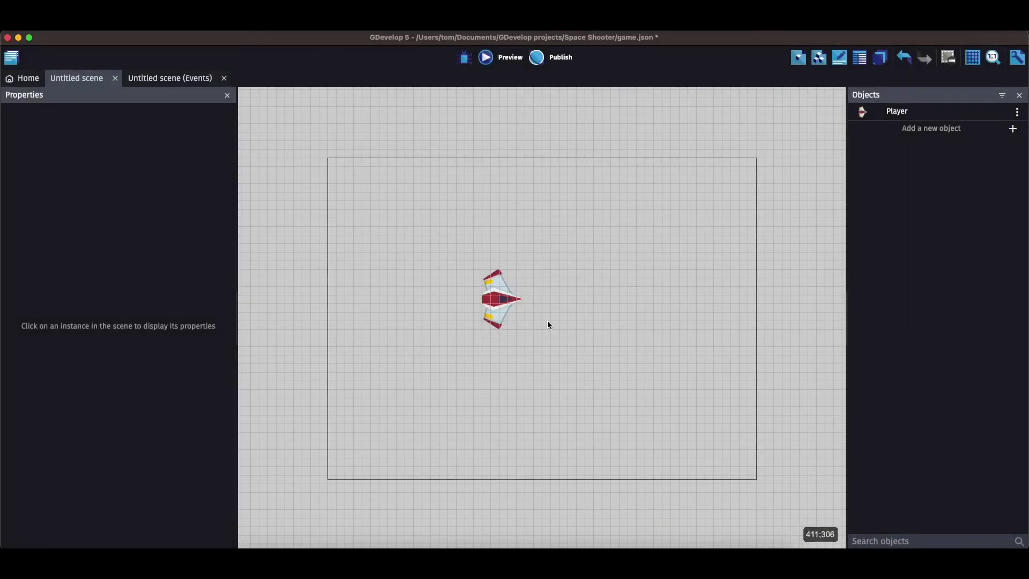
{"action": "left_click", "coordinate": [502, 299]}
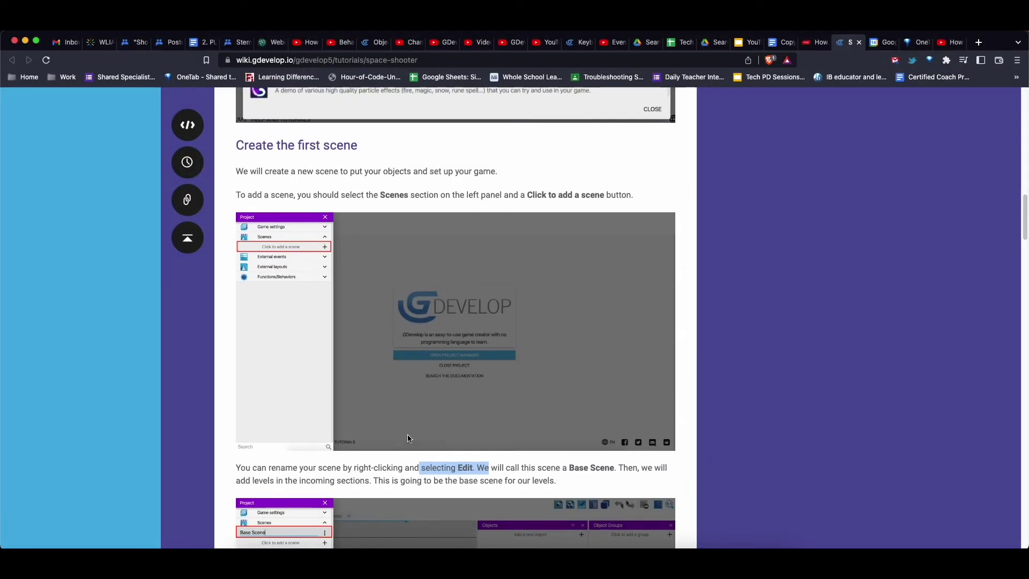
Scroll the tutorial to 'Create the first scene', then return to GDevelop 5.
{"action": "scroll", "coordinate": [407, 439], "scroll_direction": "up", "scroll_amount": 6}
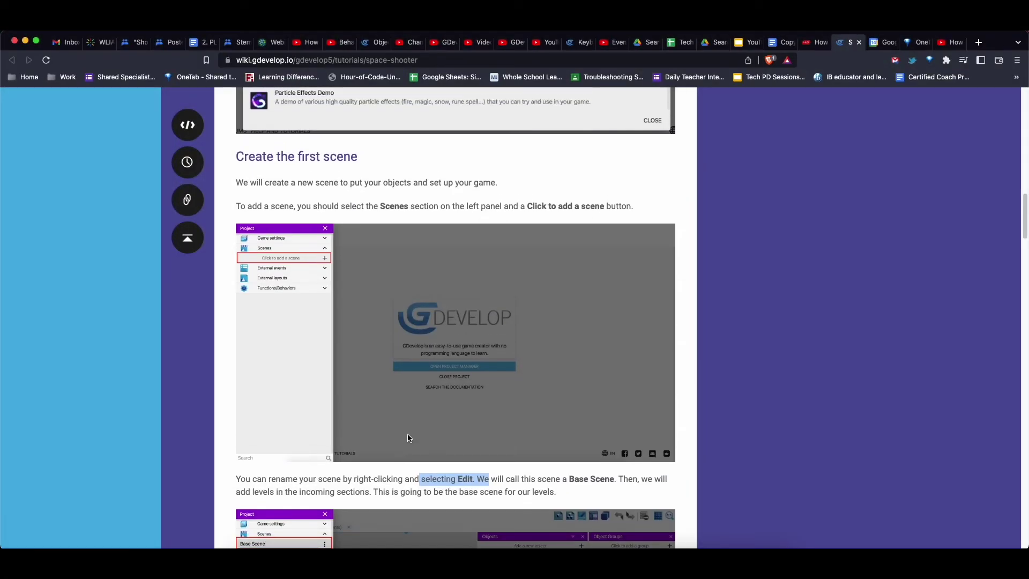
{"action": "scroll", "coordinate": [406, 432], "scroll_direction": "down", "scroll_amount": 4}
{"action": "scroll", "coordinate": [405, 427], "scroll_direction": "down", "scroll_amount": 3}
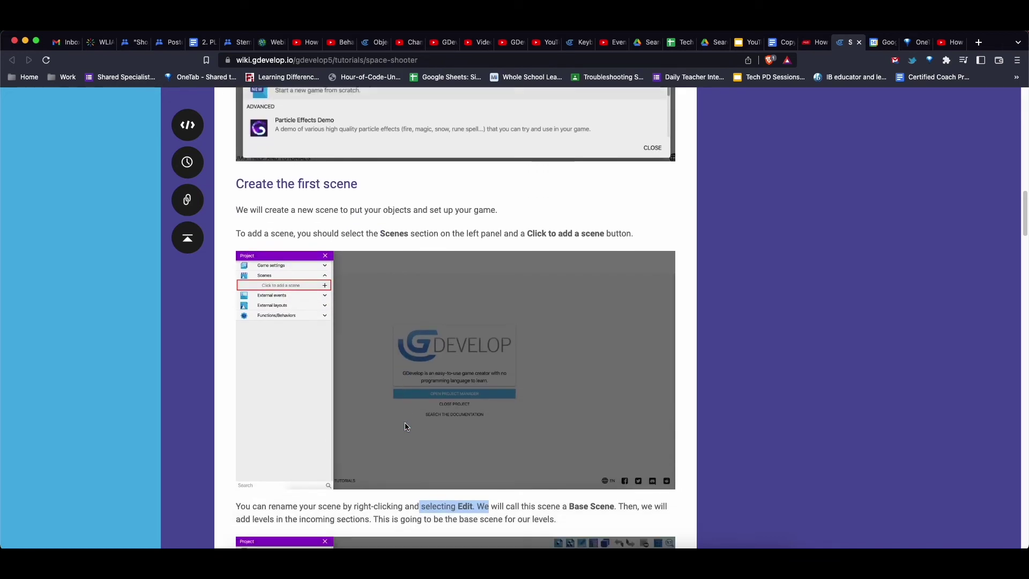
{"action": "scroll", "coordinate": [401, 416], "scroll_direction": "down", "scroll_amount": 1}
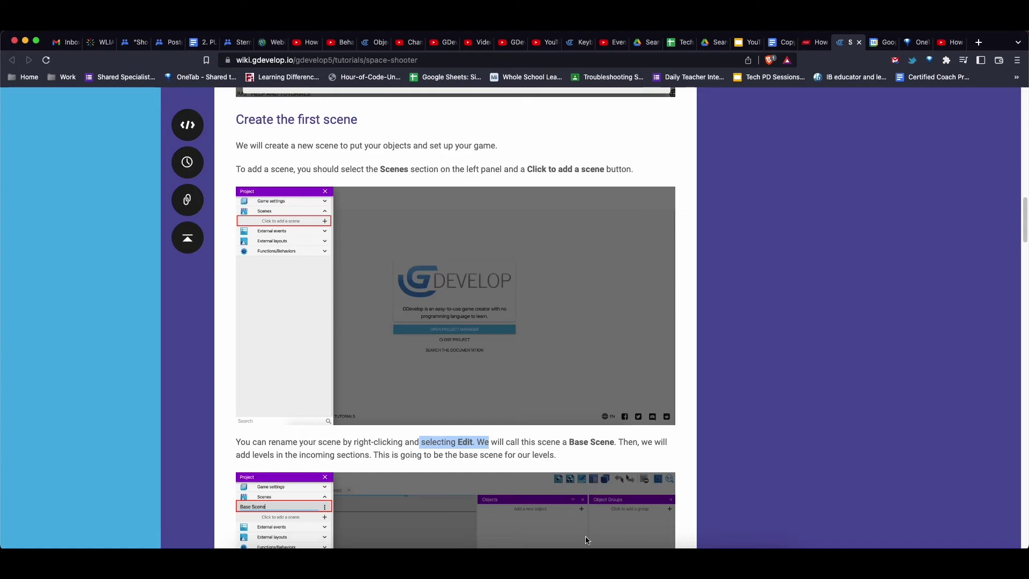
{"action": "left_click", "coordinate": [616, 544]}
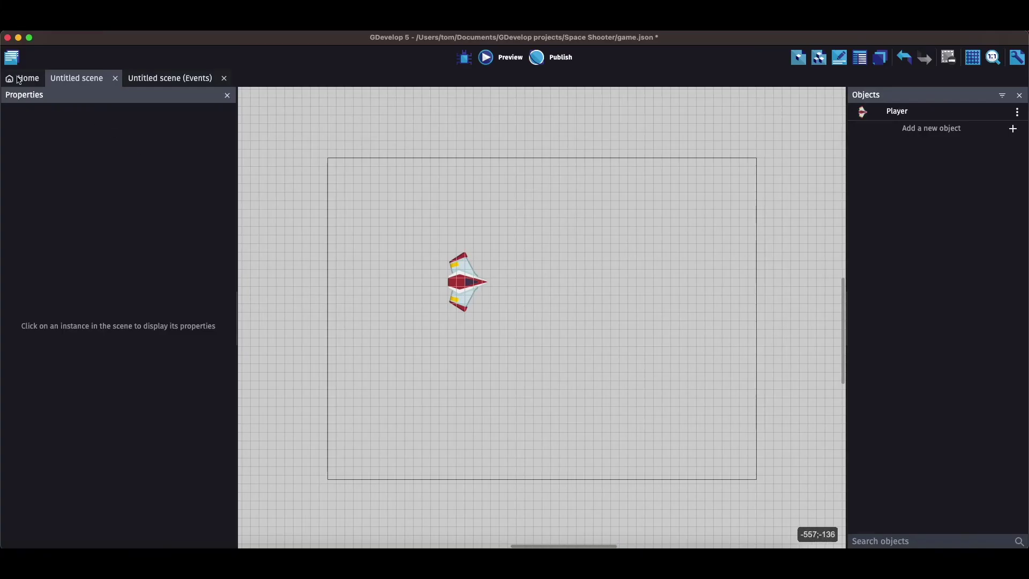
Rename the Untitled scene to 'Background' from the project manager.
{"action": "left_click", "coordinate": [12, 59]}
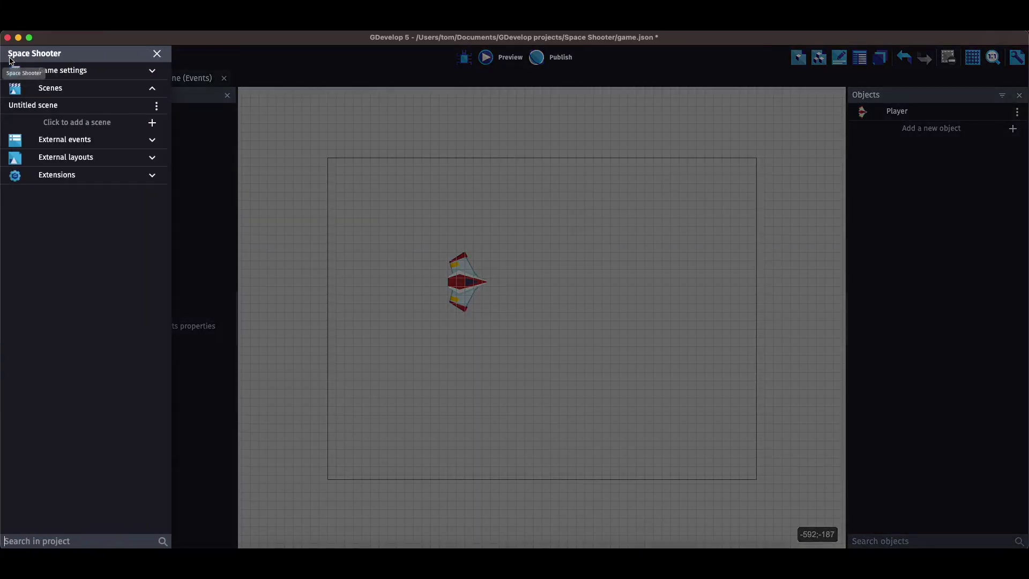
{"action": "left_click", "coordinate": [157, 107]}
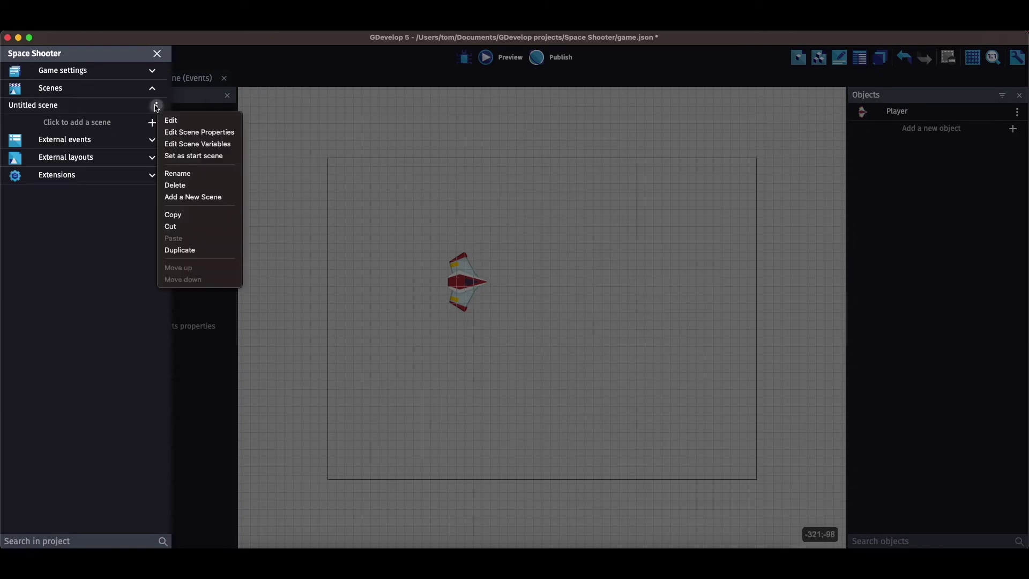
{"action": "left_click", "coordinate": [177, 174]}
{"action": "left_click_drag", "start_coordinate": [67, 105], "coordinate": [3, 107]}
{"action": "type", "text": "B"}
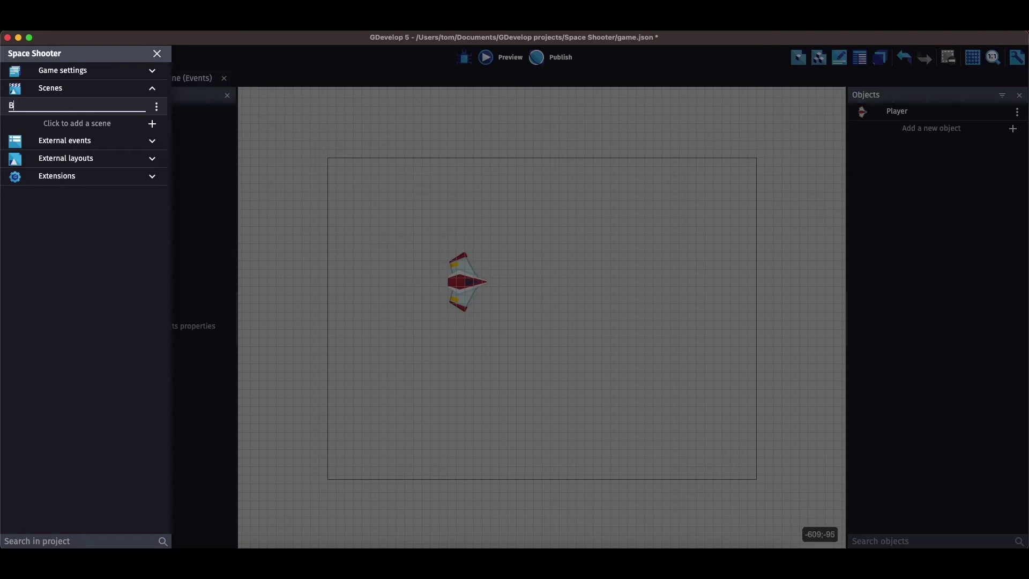
{"action": "type", "text": "ackground"}
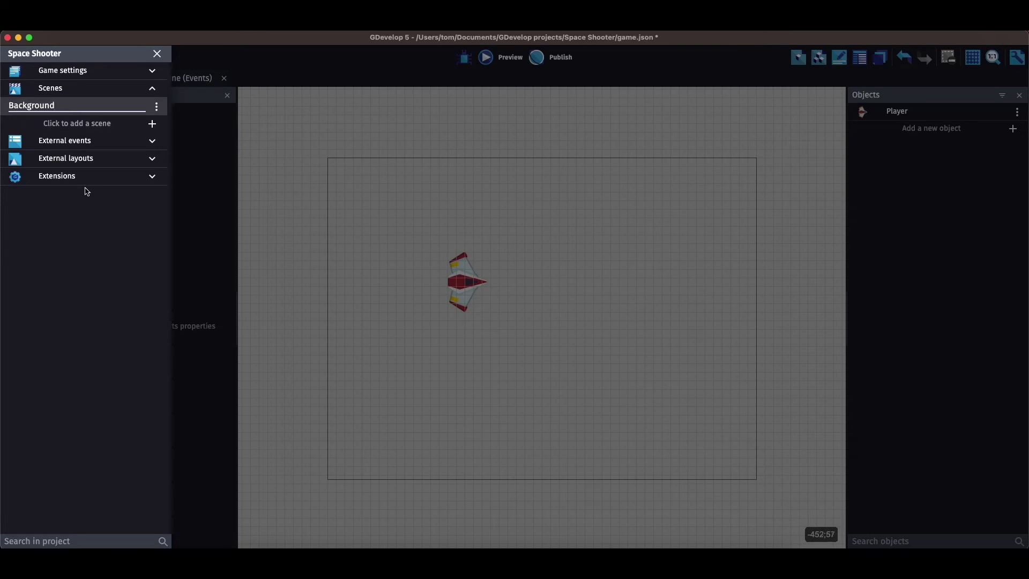
Change the game resolution from 800×600 to 900×500 in the project properties and apply it.
{"action": "left_click", "coordinate": [88, 78]}
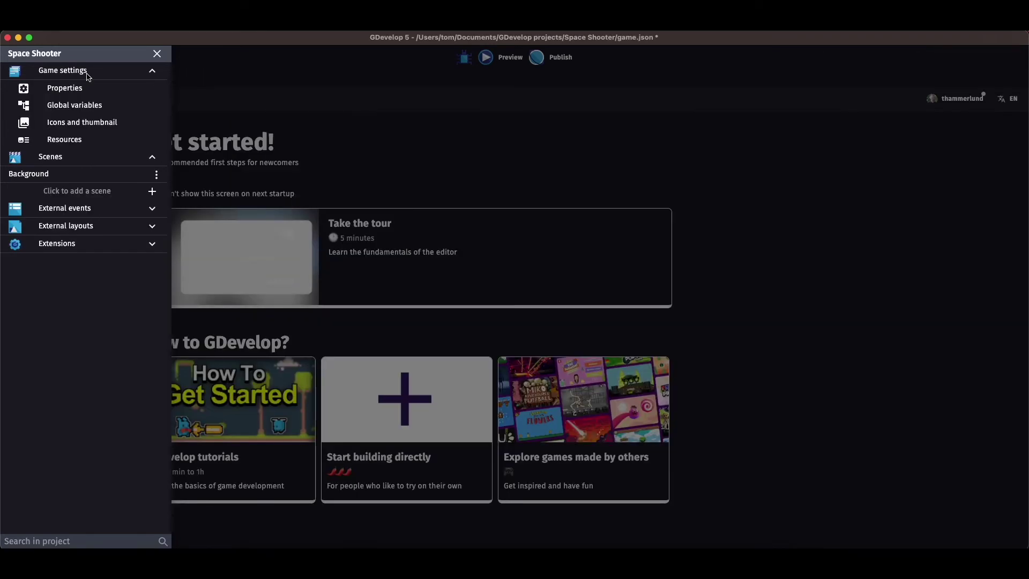
{"action": "left_click", "coordinate": [86, 89]}
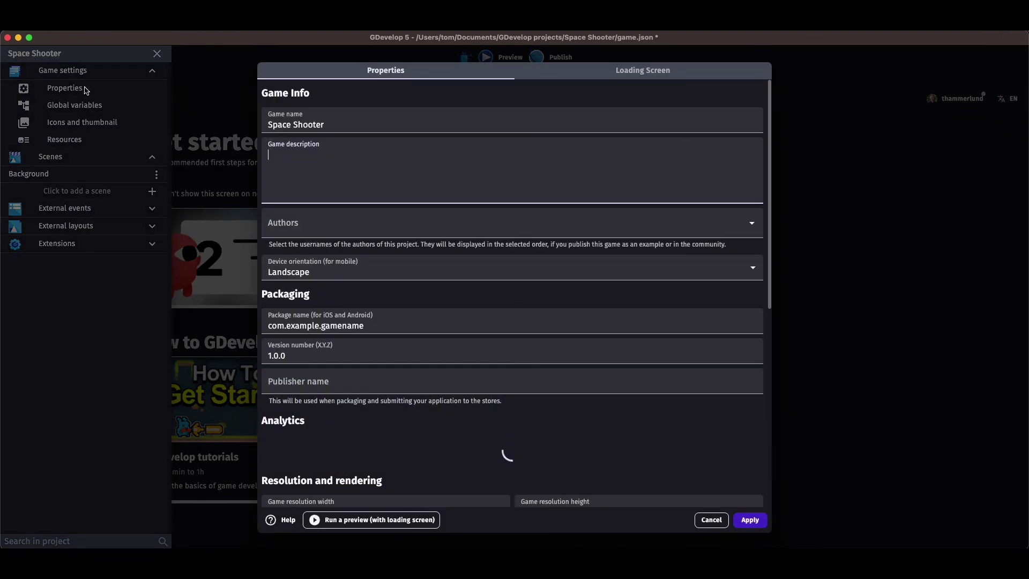
{"action": "scroll", "coordinate": [424, 282], "scroll_direction": "down", "scroll_amount": 5}
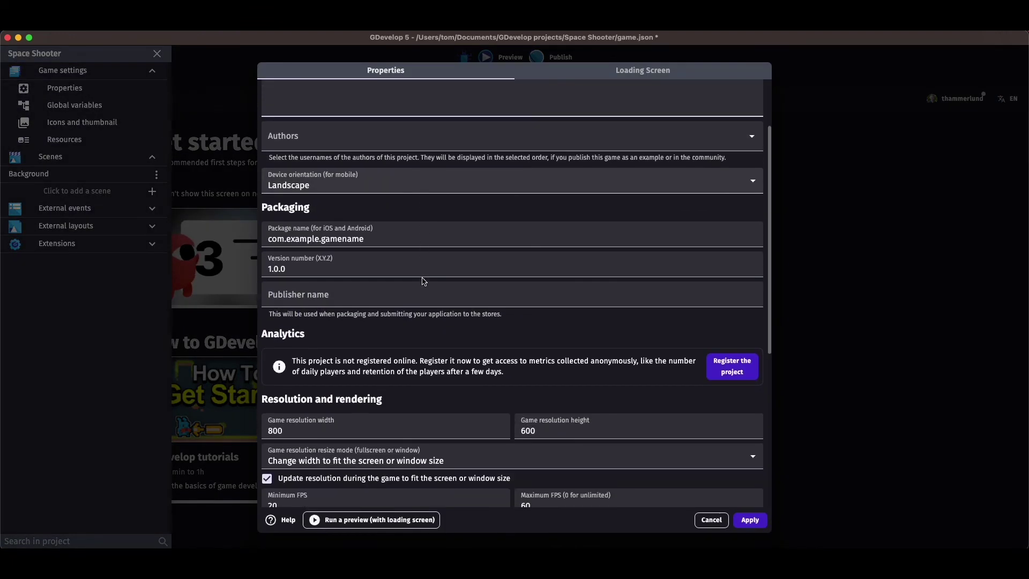
{"action": "scroll", "coordinate": [424, 281], "scroll_direction": "down", "scroll_amount": 4}
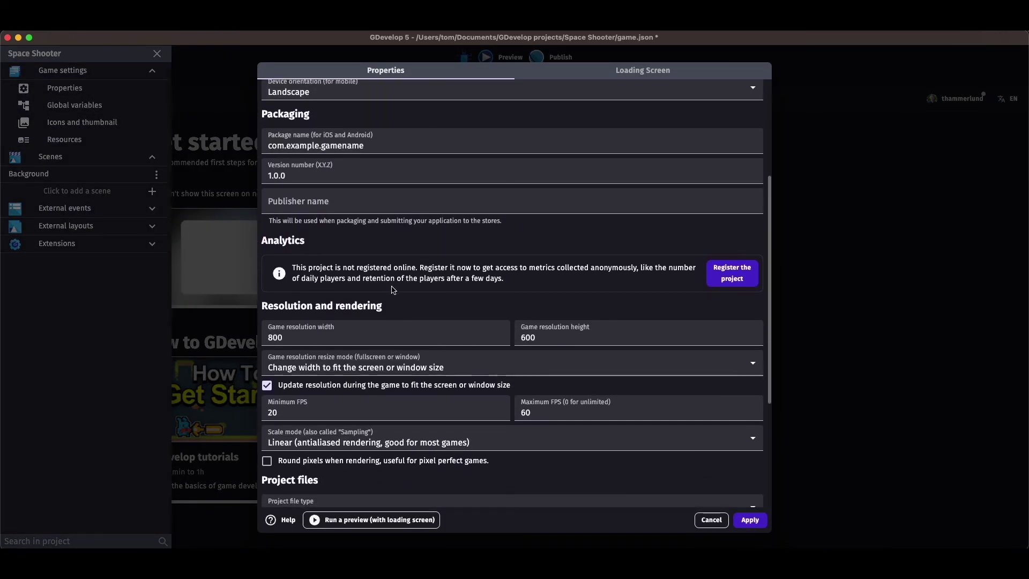
{"action": "double_click", "coordinate": [275, 277]}
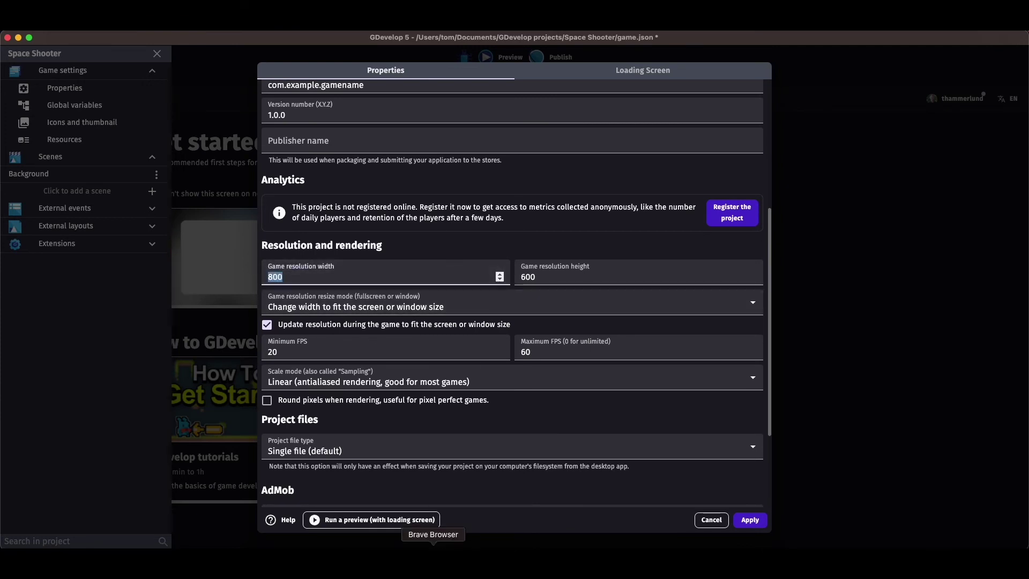
{"action": "right_click", "coordinate": [433, 557]}
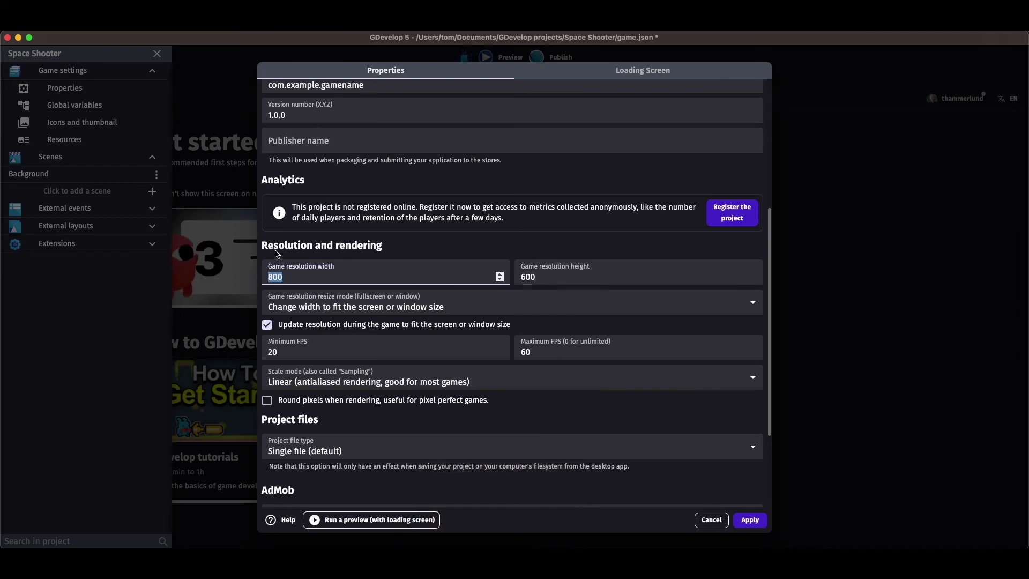
{"action": "type", "text": "900"}
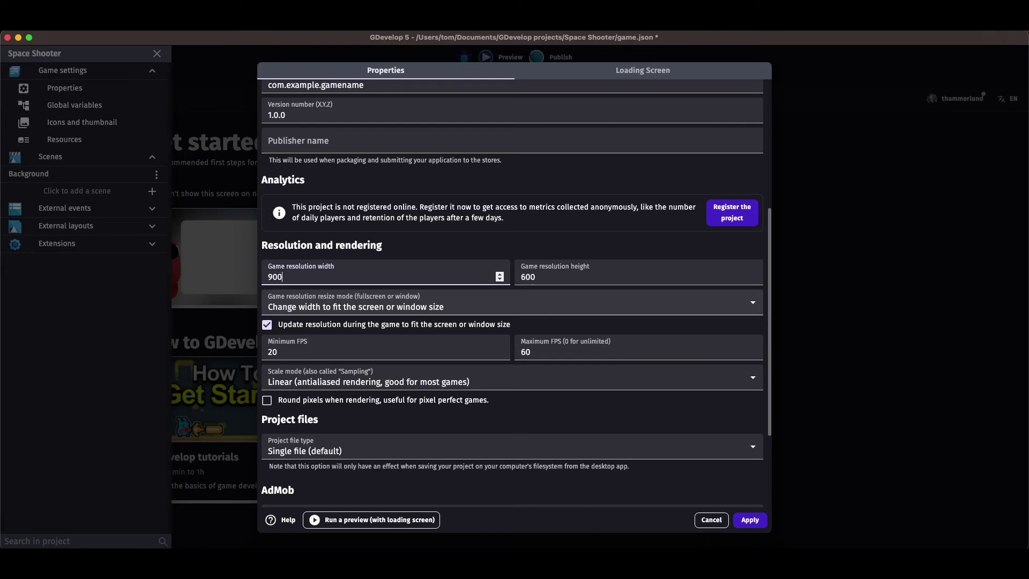
{"action": "key", "text": "Tab"}
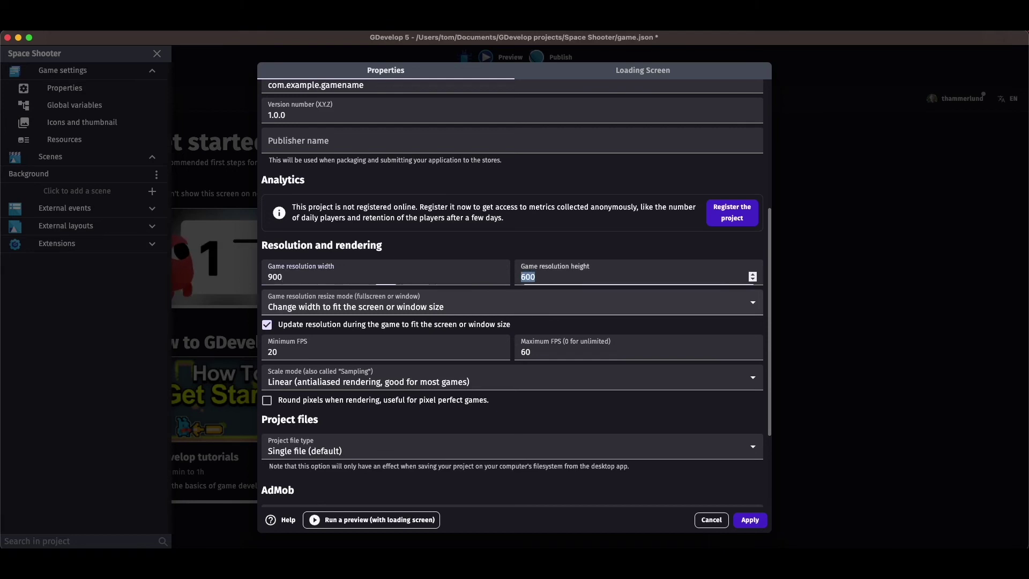
{"action": "type", "text": "500"}
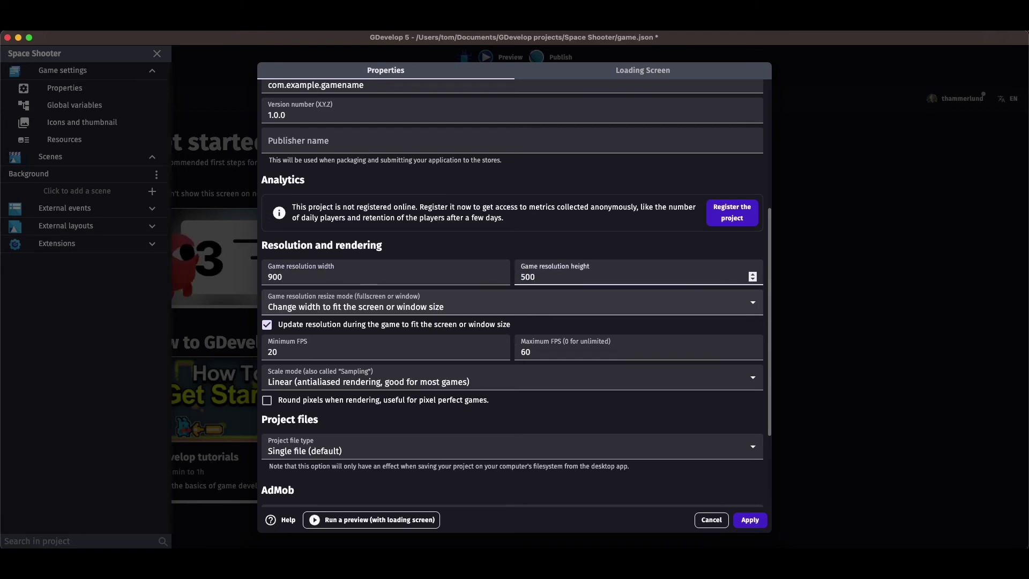
{"action": "left_click", "coordinate": [750, 519]}
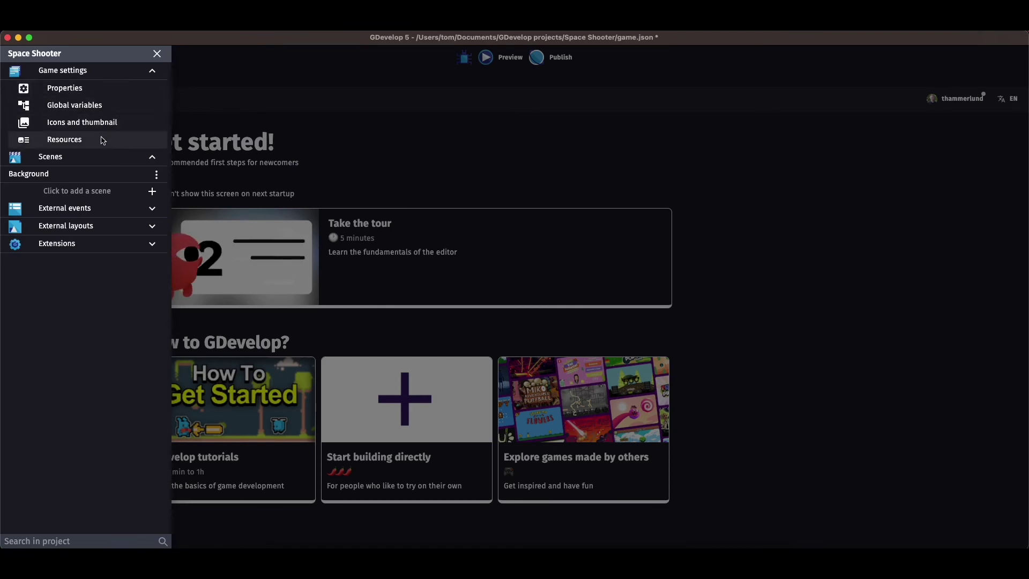
Rename the Background scene to 'Base scene', then go to the My projects list.
{"action": "left_click", "coordinate": [157, 179]}
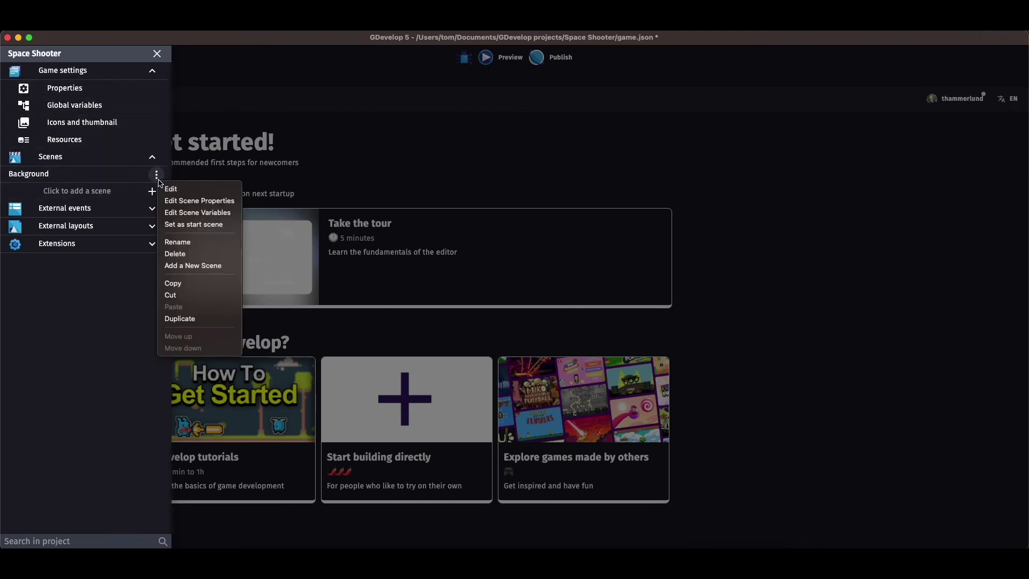
{"action": "left_click", "coordinate": [178, 242]}
{"action": "left_click_drag", "start_coordinate": [56, 174], "coordinate": [6, 172]}
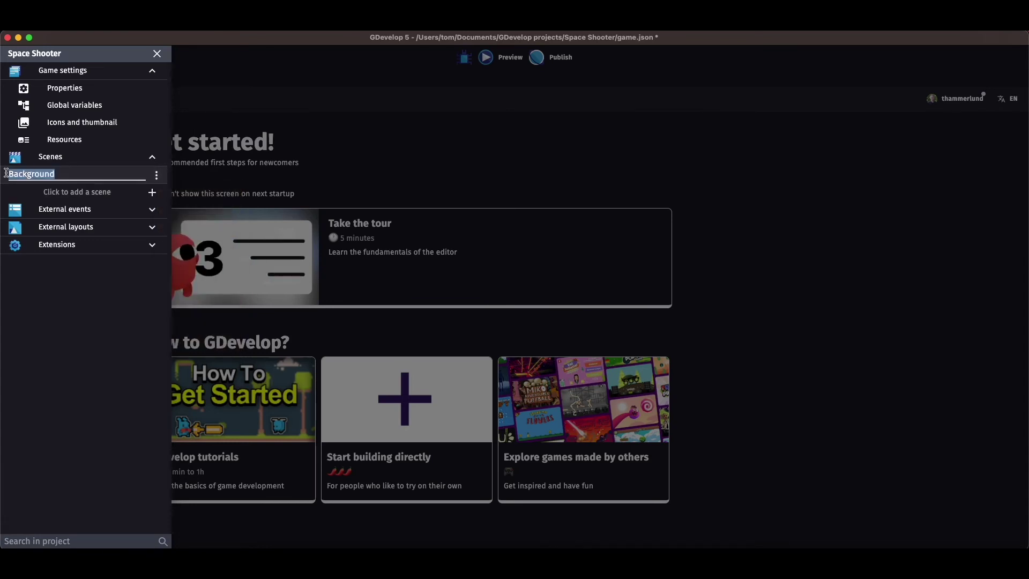
{"action": "type", "text": "Base"}
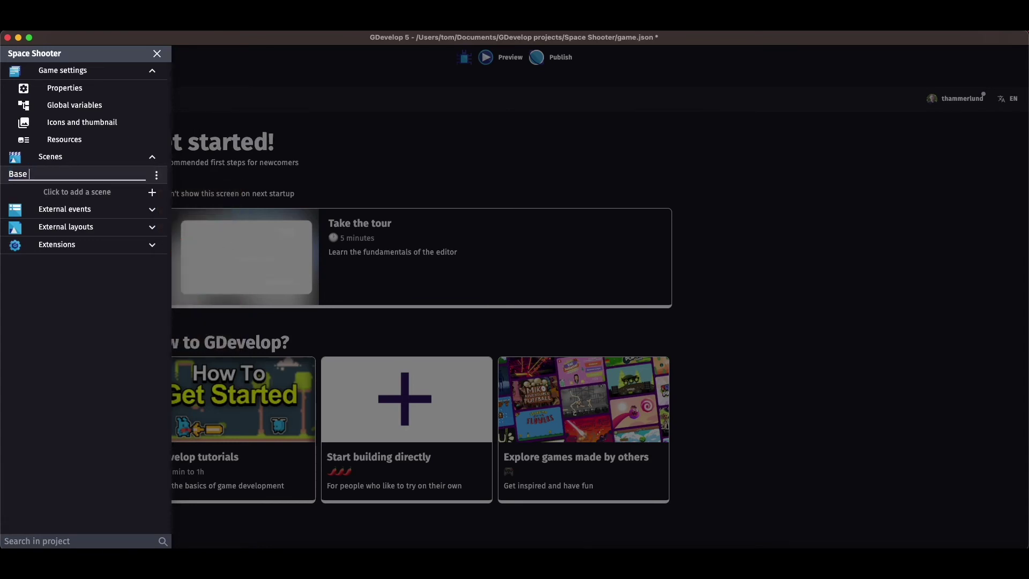
{"action": "type", "text": " scene"}
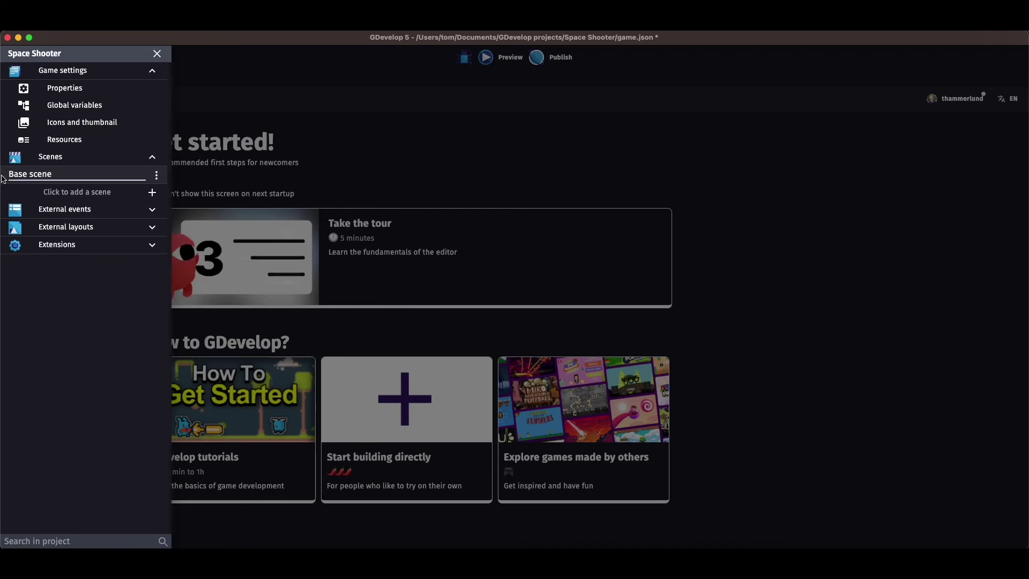
{"action": "left_click", "coordinate": [270, 124]}
Reopen Space Shooter and review its properties, global variables and resources.
{"action": "left_click", "coordinate": [37, 156]}
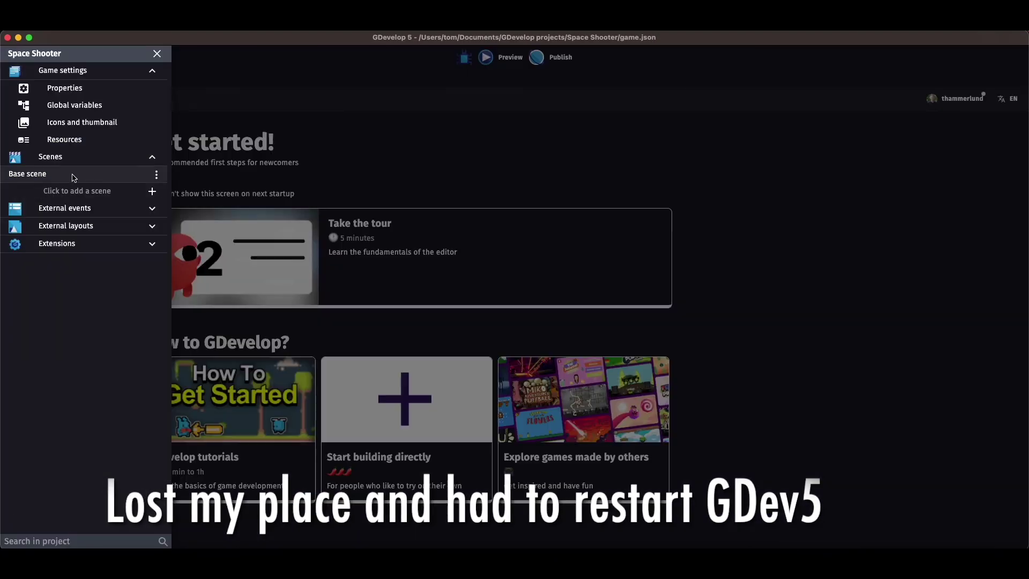
{"action": "left_click", "coordinate": [64, 87]}
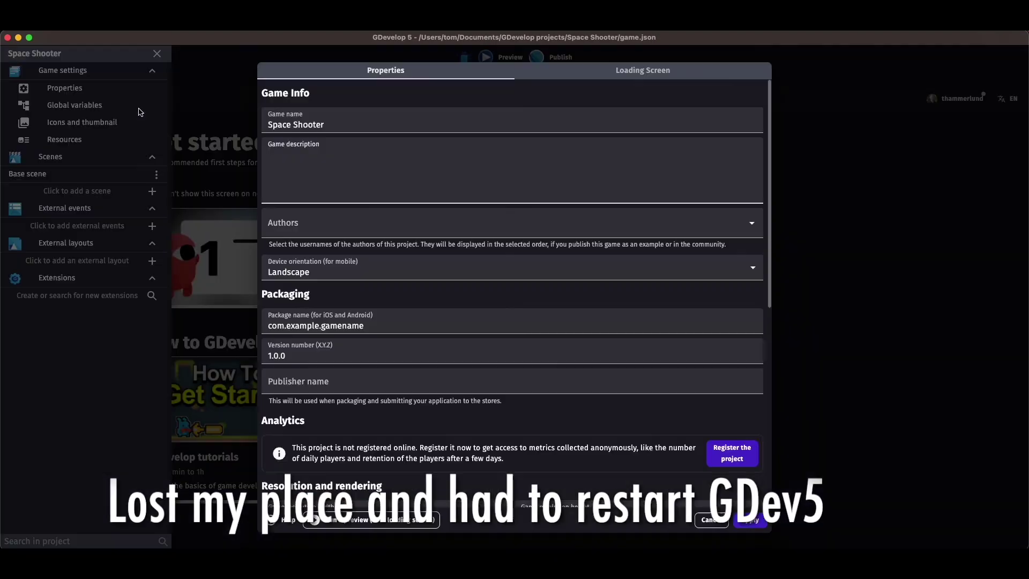
{"action": "key", "text": "Escape"}
{"action": "left_click", "coordinate": [75, 105]}
{"action": "key", "text": "Escape"}
{"action": "left_click", "coordinate": [65, 140]}
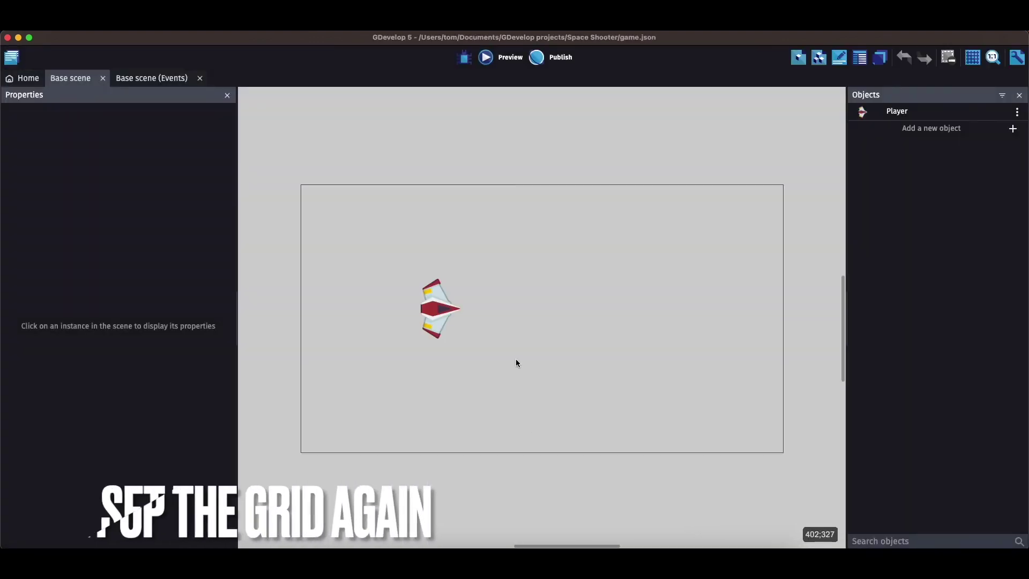
Show the scene grid with 16×16-pixel cells and save the project.
{"action": "left_click", "coordinate": [974, 56]}
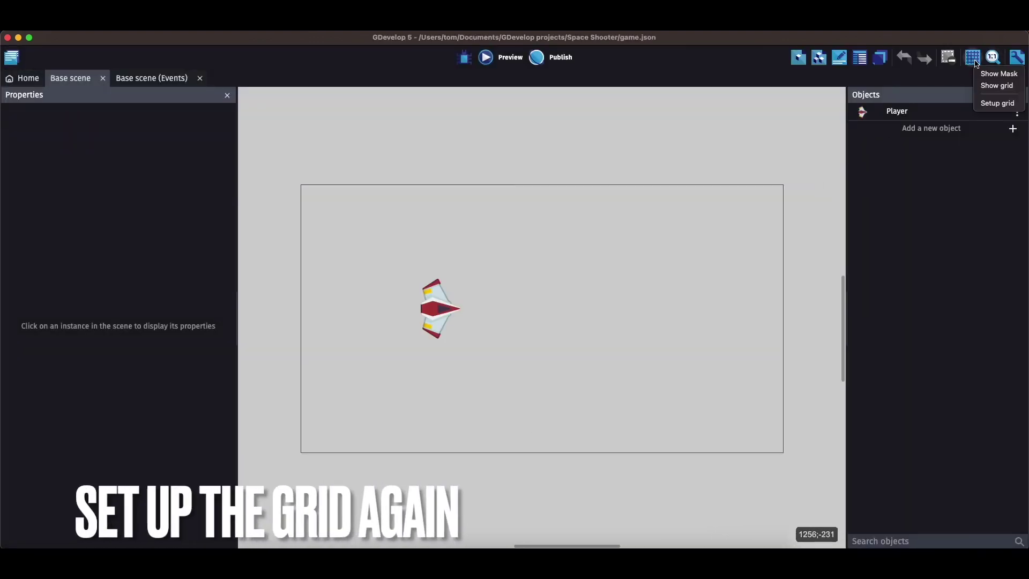
{"action": "left_click", "coordinate": [997, 86]}
{"action": "left_click", "coordinate": [974, 57]}
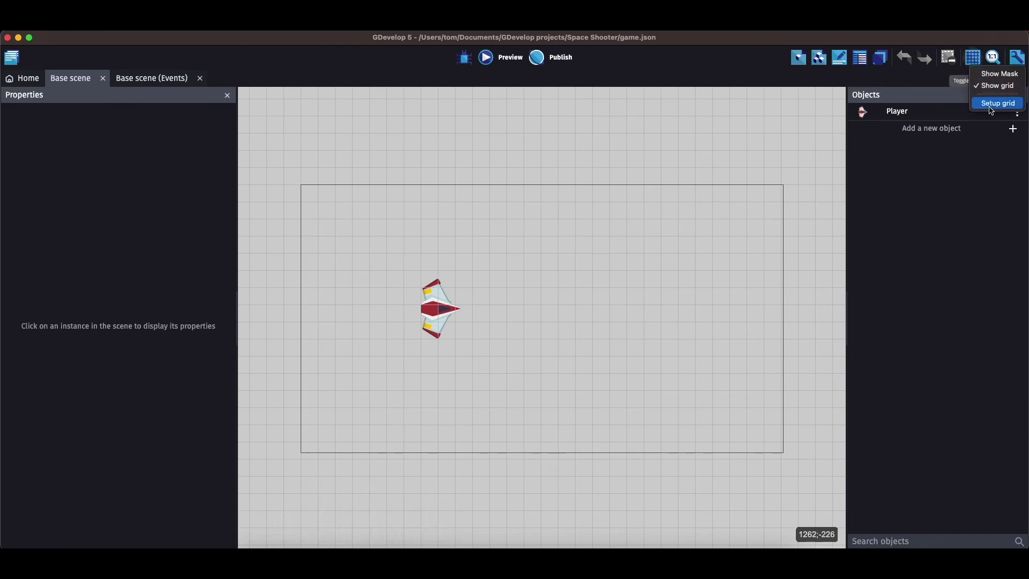
{"action": "left_click", "coordinate": [997, 104]}
{"action": "left_click_drag", "start_coordinate": [556, 292], "coordinate": [513, 306]}
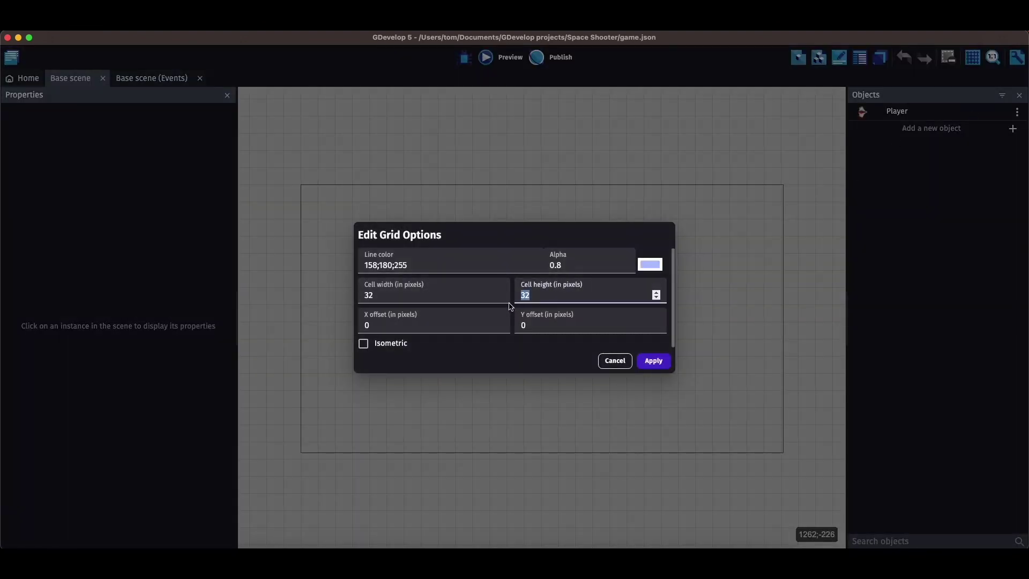
{"action": "type", "text": "16"}
{"action": "left_click_drag", "start_coordinate": [426, 292], "coordinate": [329, 302]}
{"action": "type", "text": "16"}
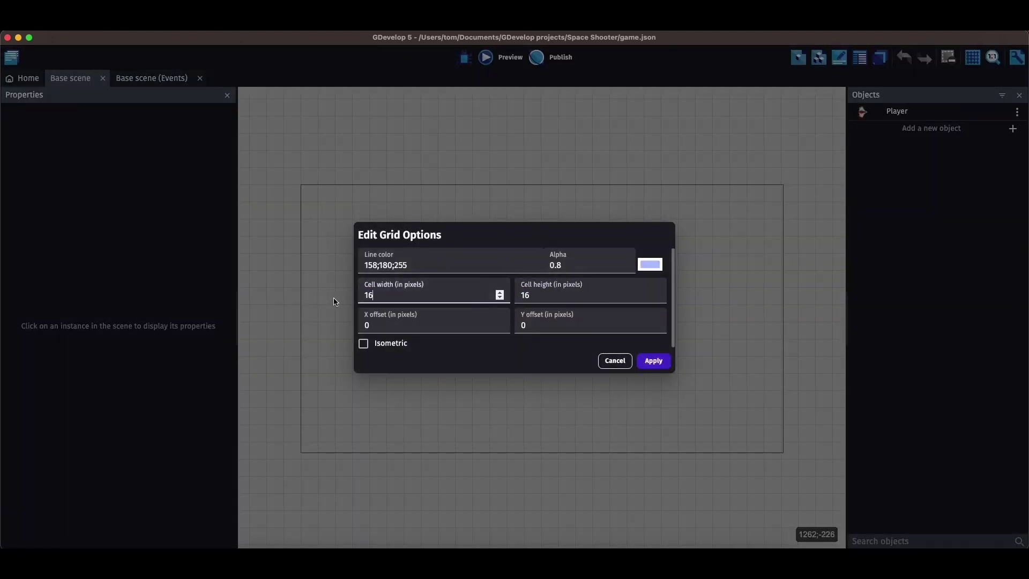
{"action": "left_click", "coordinate": [654, 363]}
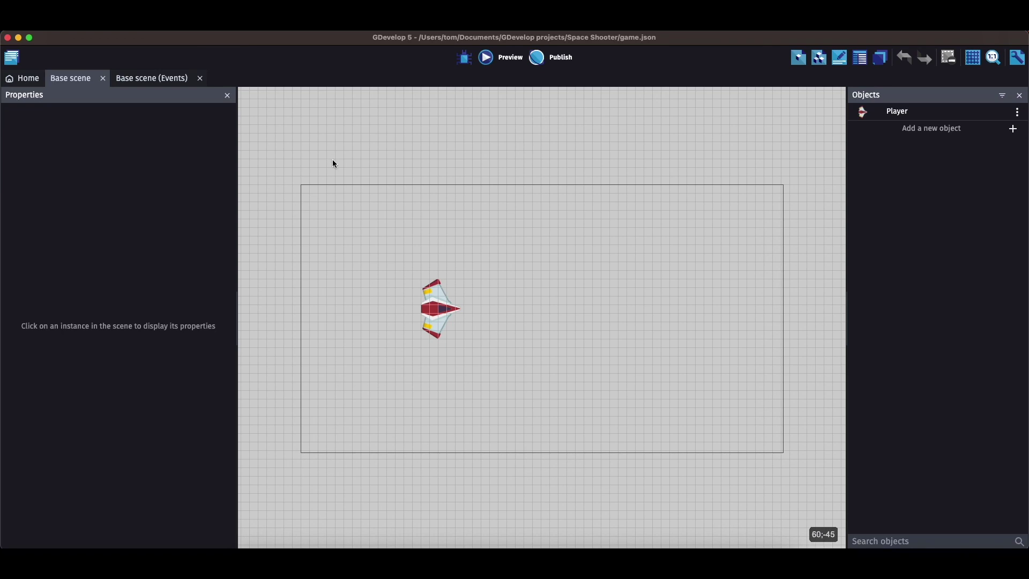
{"action": "key", "text": "super+s"}
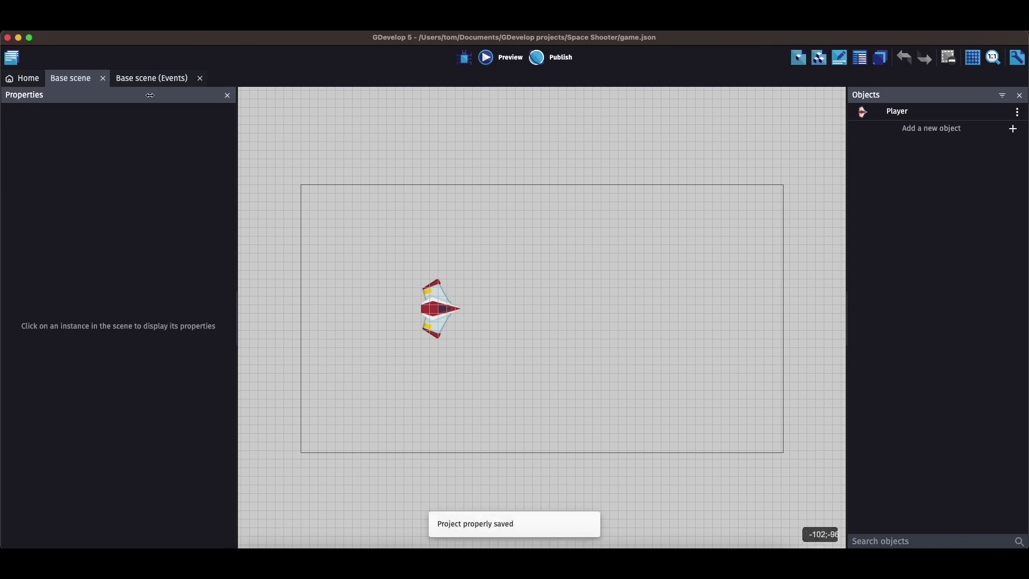
Check the project overview and the empty Base scene events sheet, then return to the layout.
{"action": "left_click", "coordinate": [14, 62]}
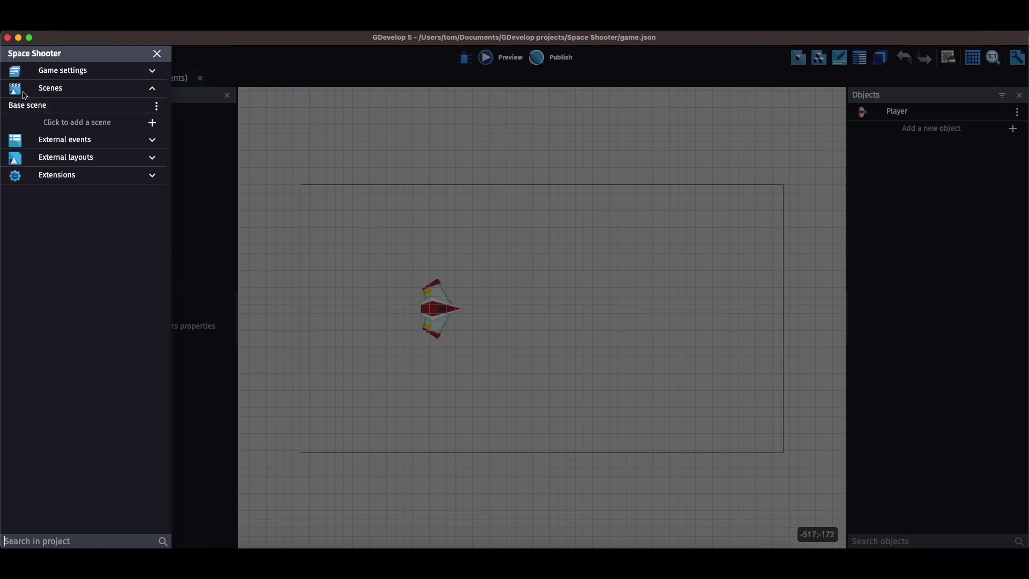
{"action": "left_click", "coordinate": [158, 54]}
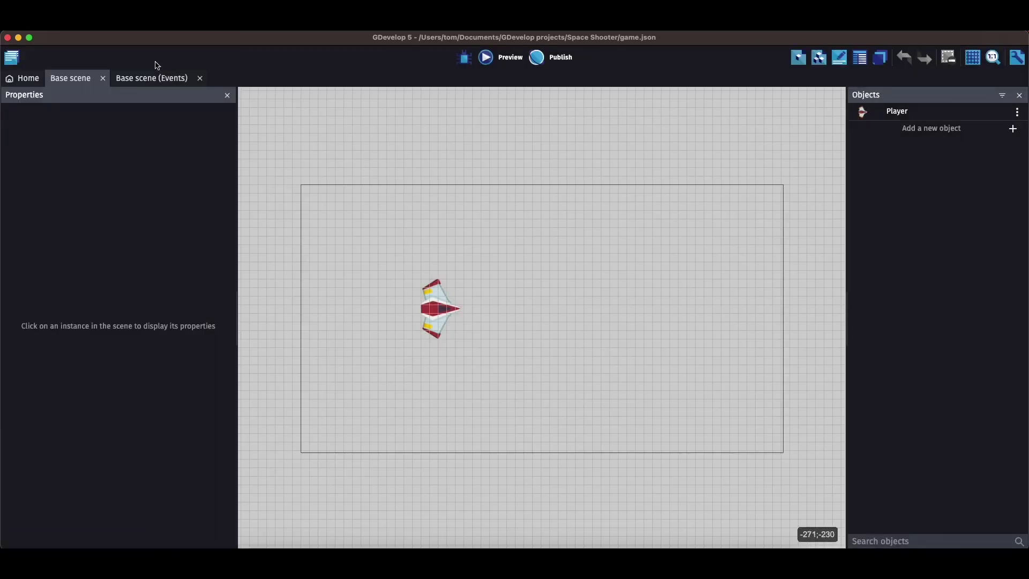
{"action": "left_click", "coordinate": [161, 79]}
{"action": "left_click", "coordinate": [89, 82]}
{"action": "left_click", "coordinate": [140, 85]}
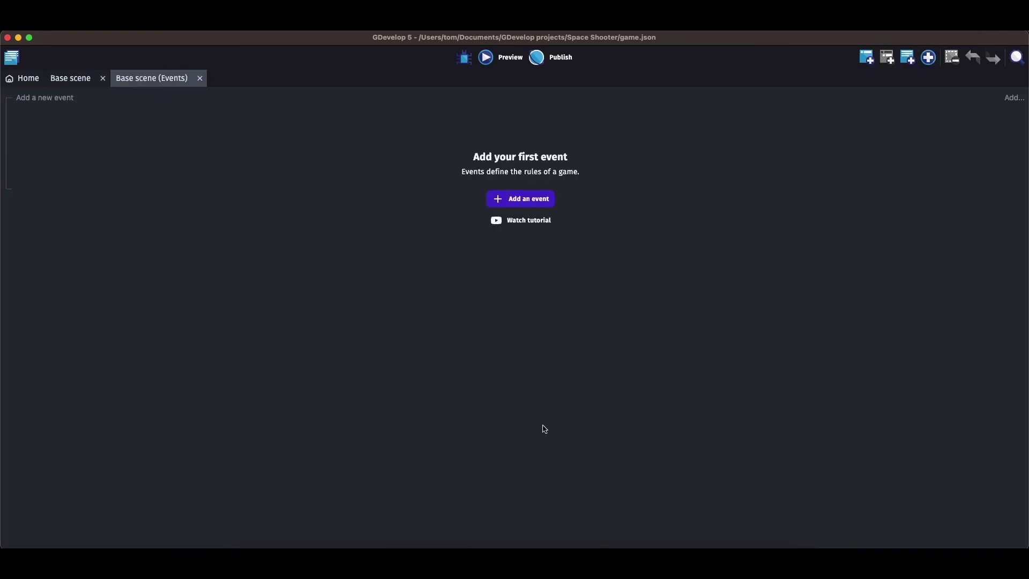
{"action": "left_click", "coordinate": [81, 84]}
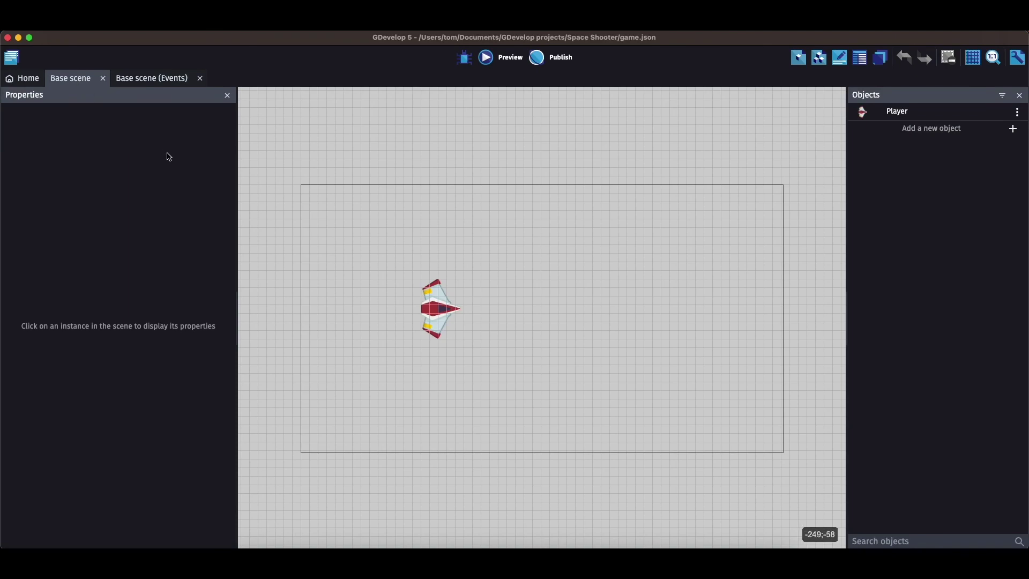